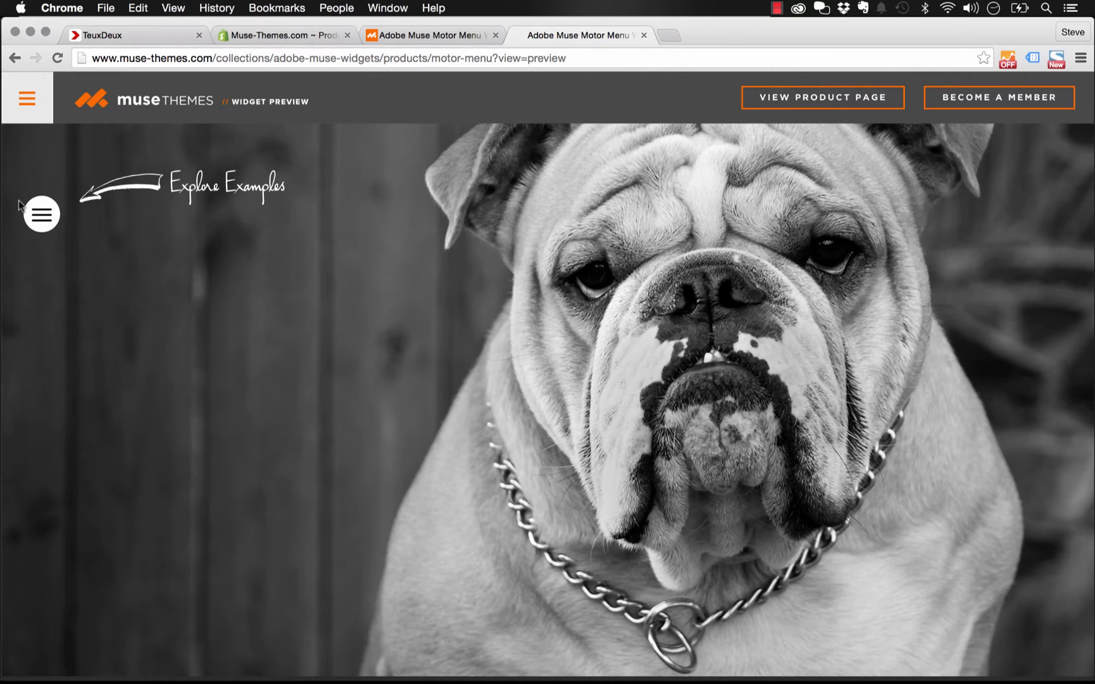
Try out the Motor Menu preview by expanding and collapsing its menu, then view Example Three.
click(45, 220)
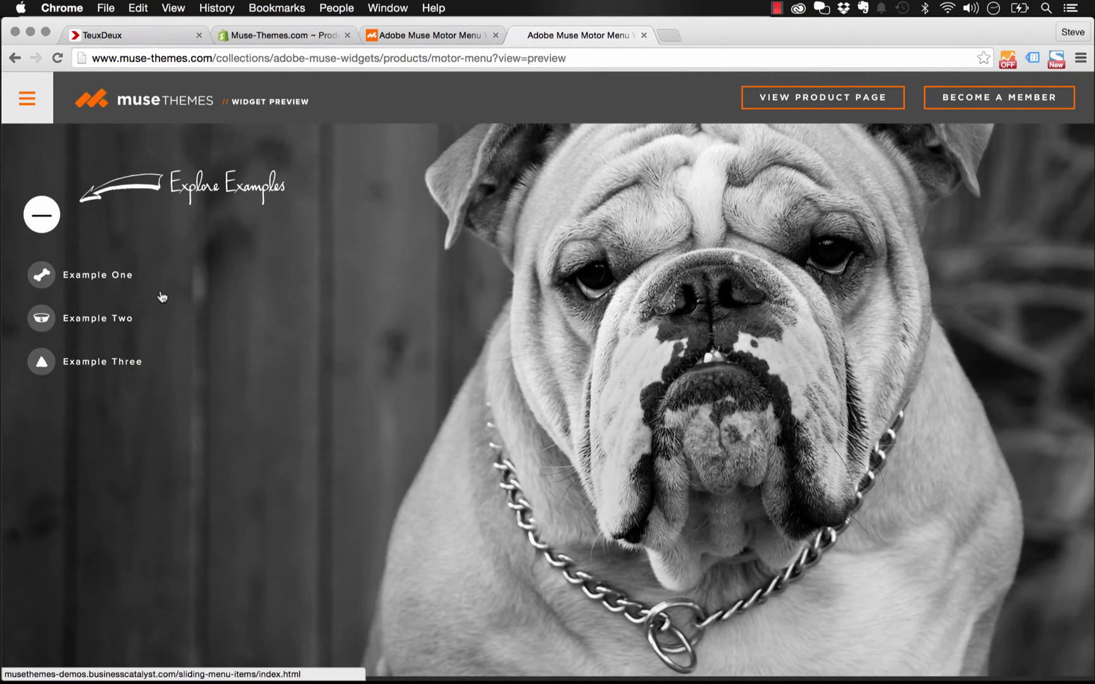
click(43, 216)
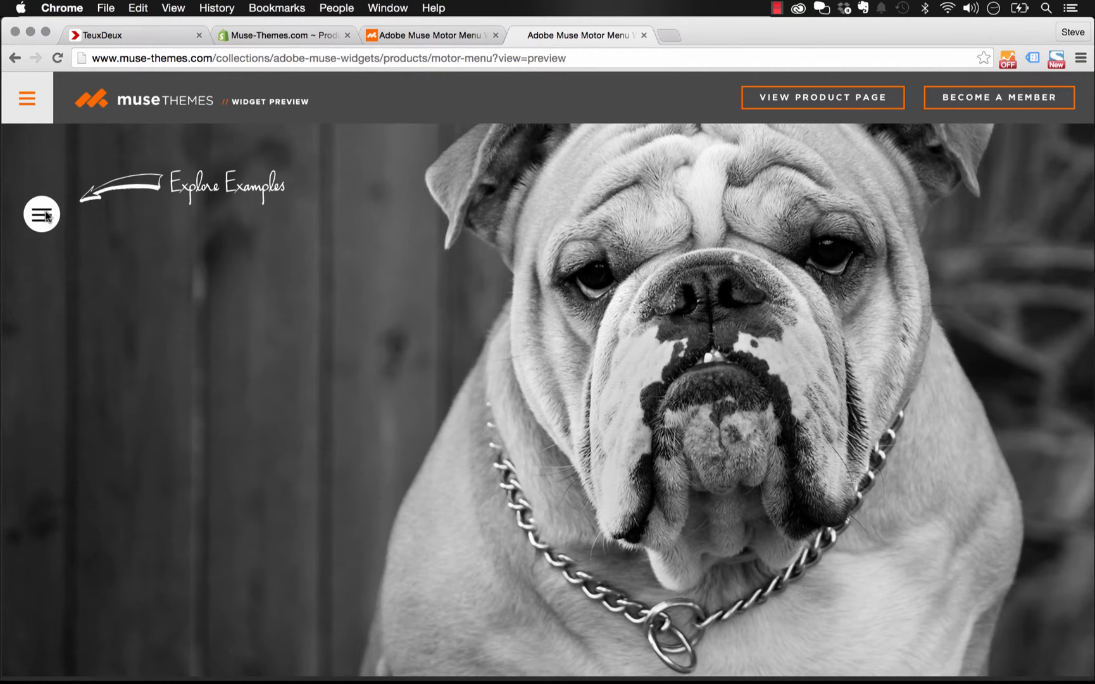
click(46, 216)
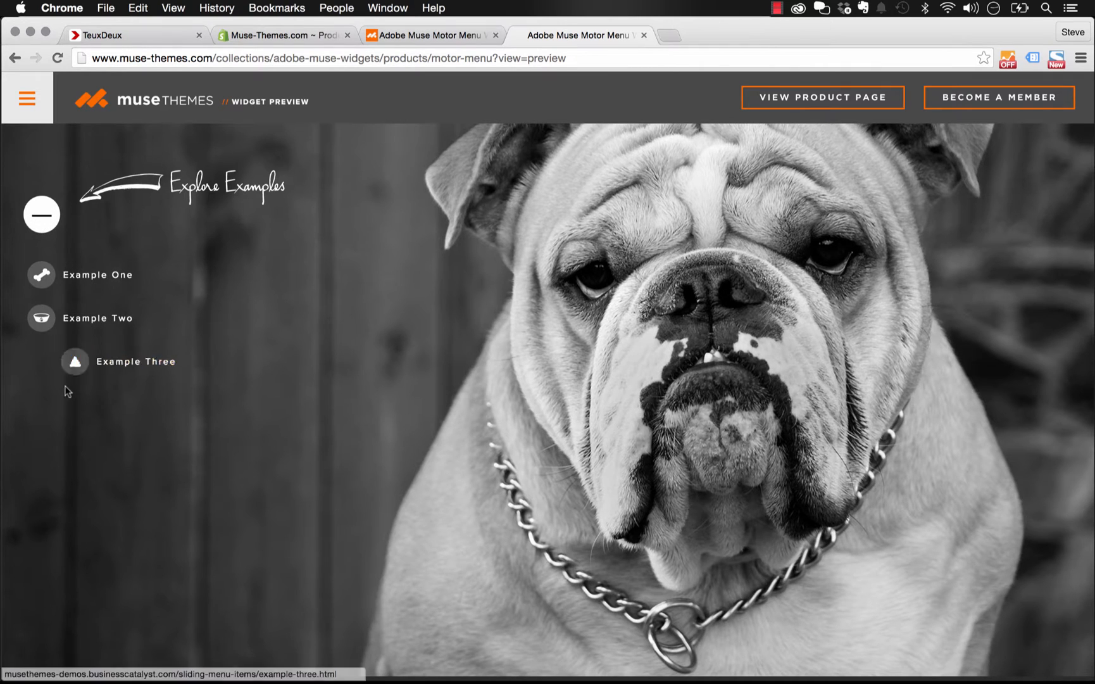
click(53, 367)
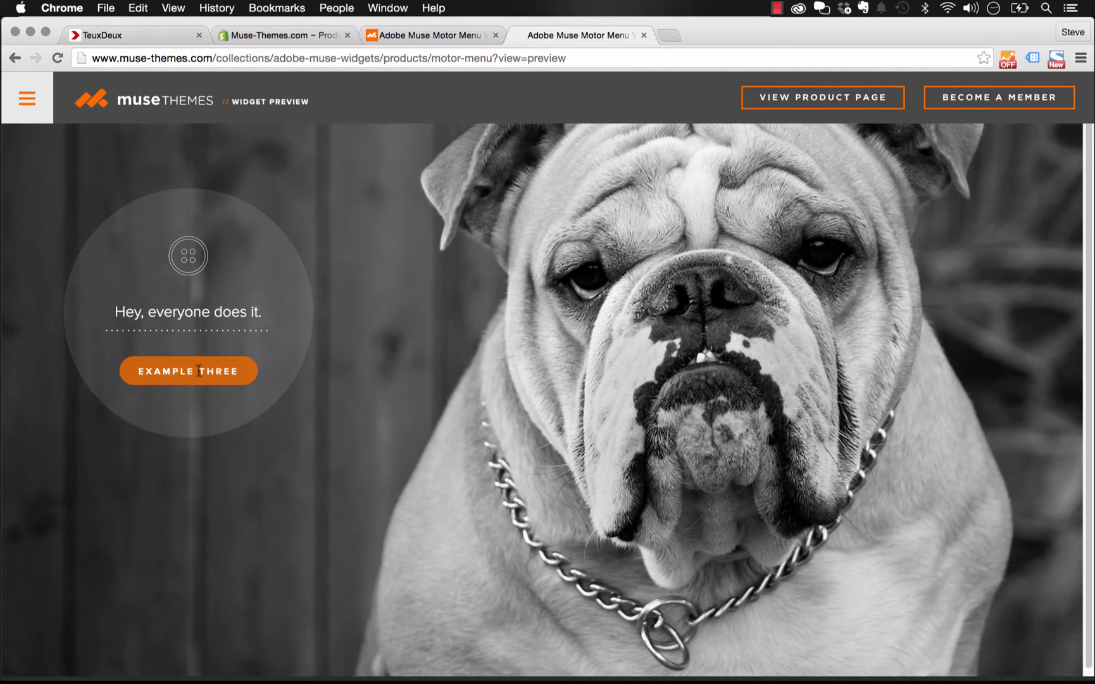
click(199, 371)
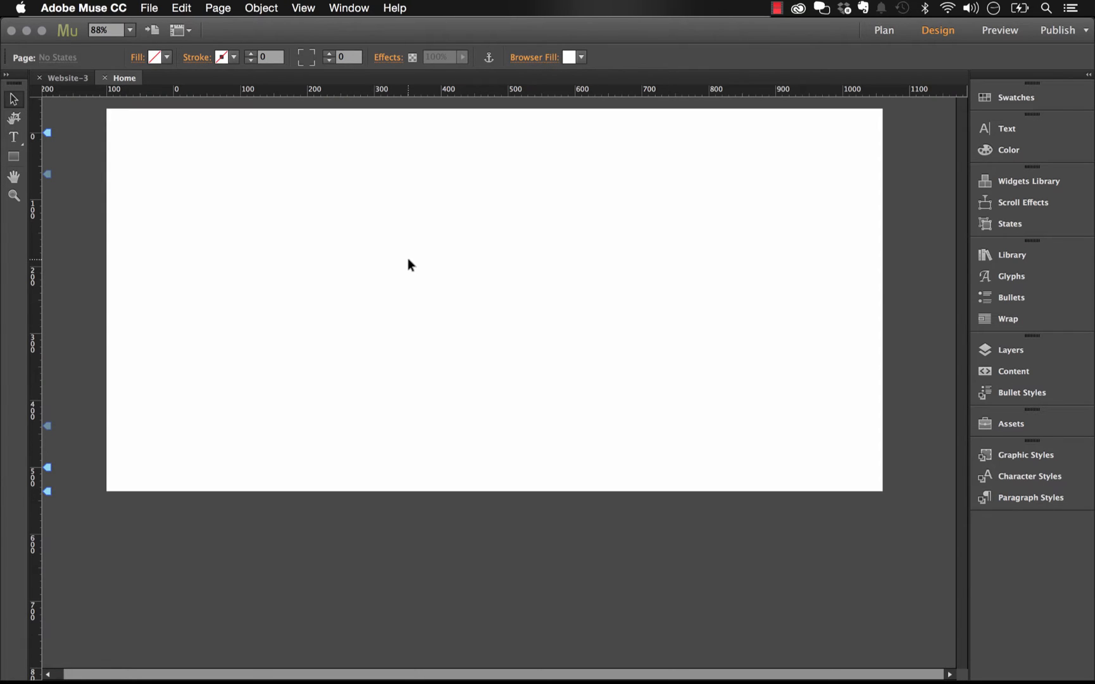
Add three top-level pages after Home in the site plan, named About, Portfolio and Contact.
click(1006, 182)
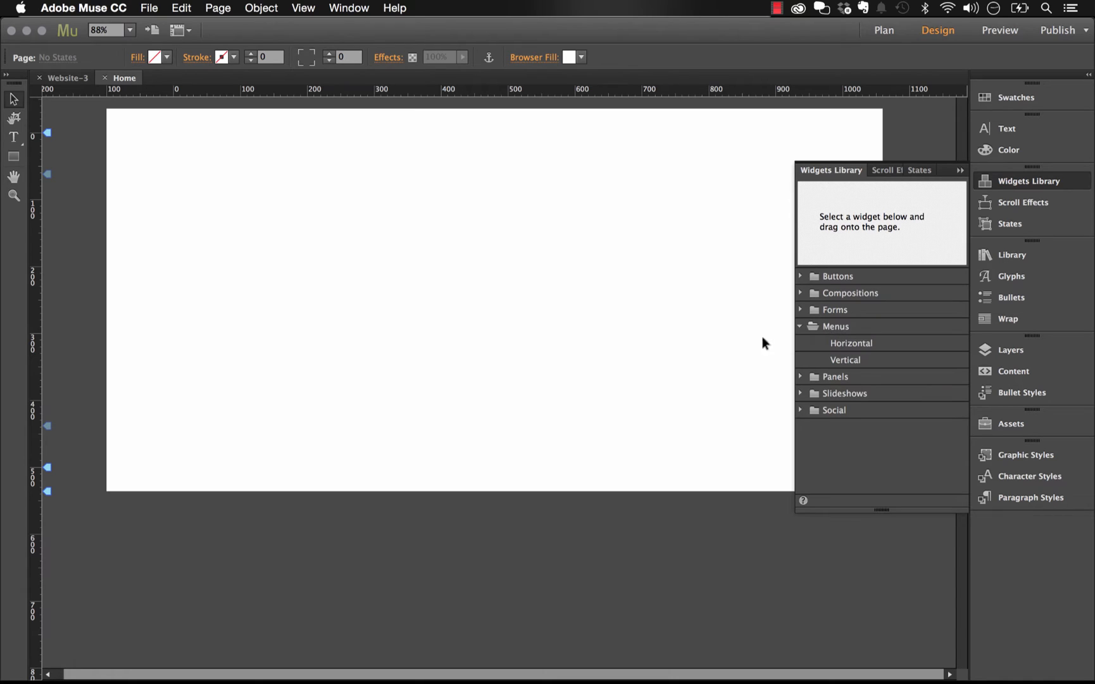
click(960, 171)
click(75, 79)
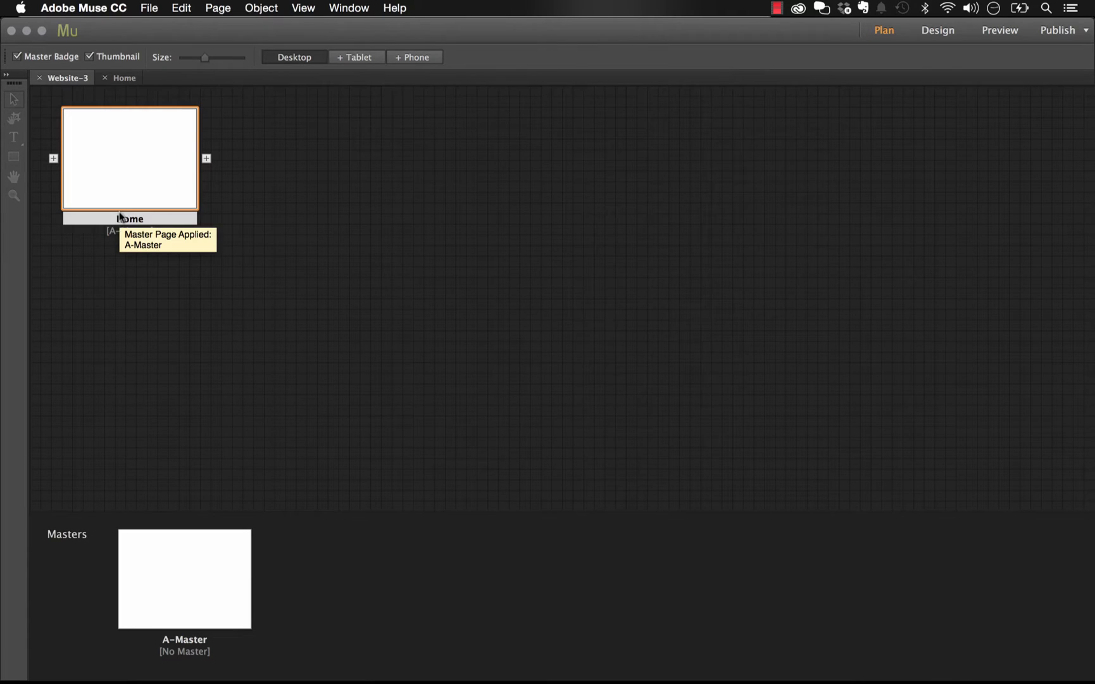
click(206, 158)
text(About)
key(Return)
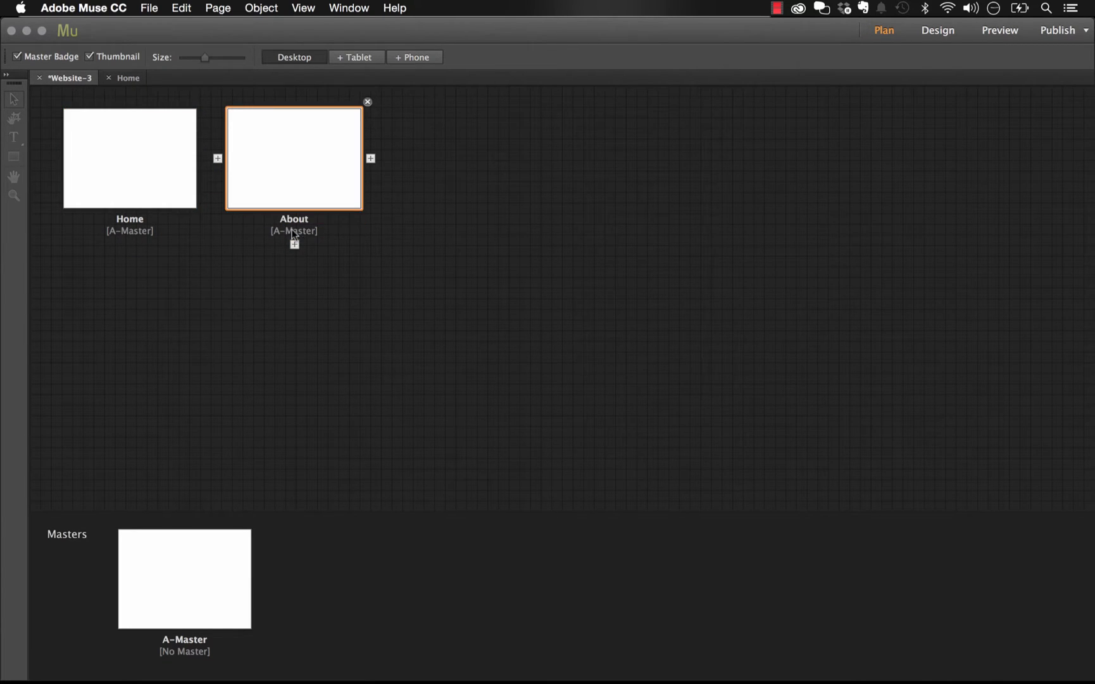
click(370, 159)
text(Portfolio)
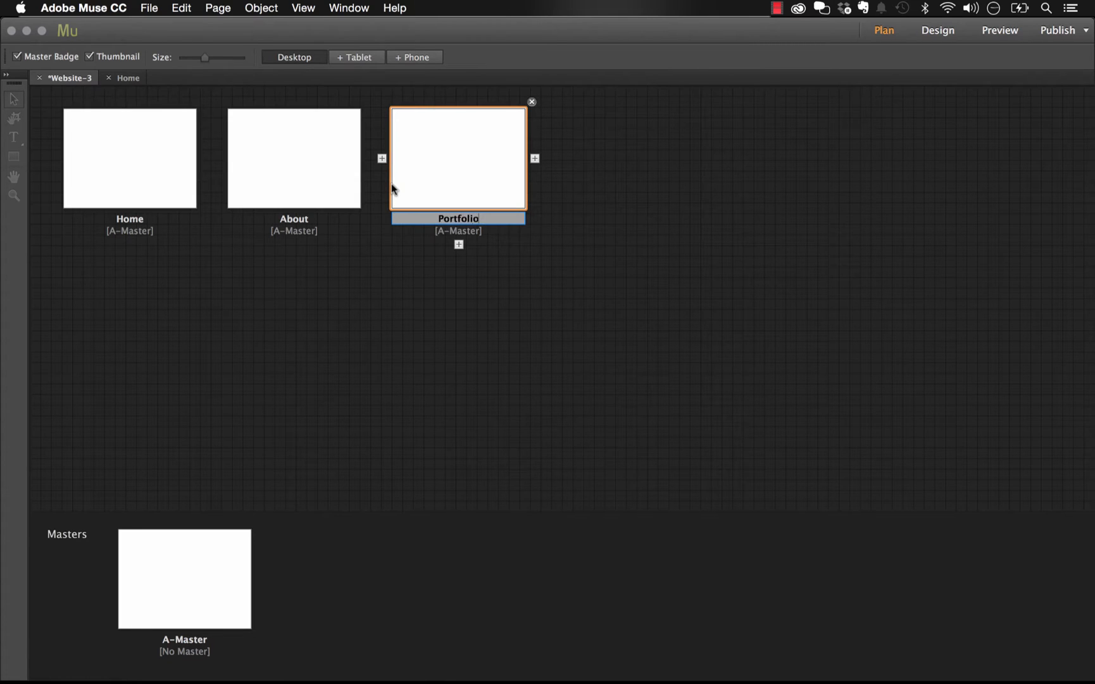
key(Return)
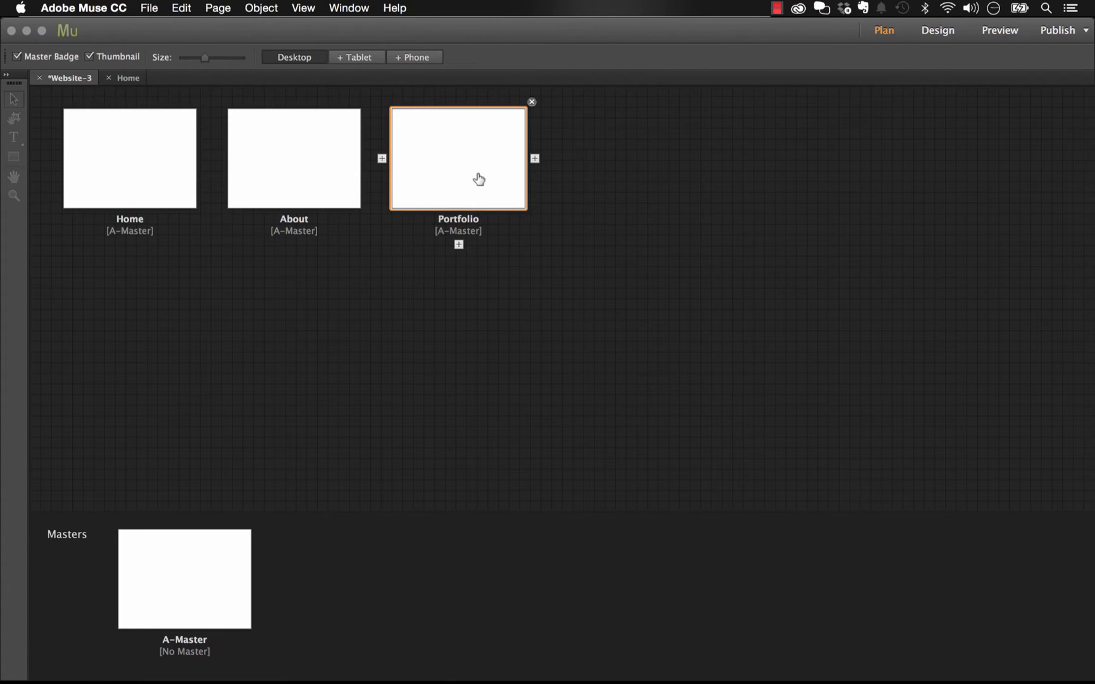
click(535, 159)
text(Contact)
key(Return)
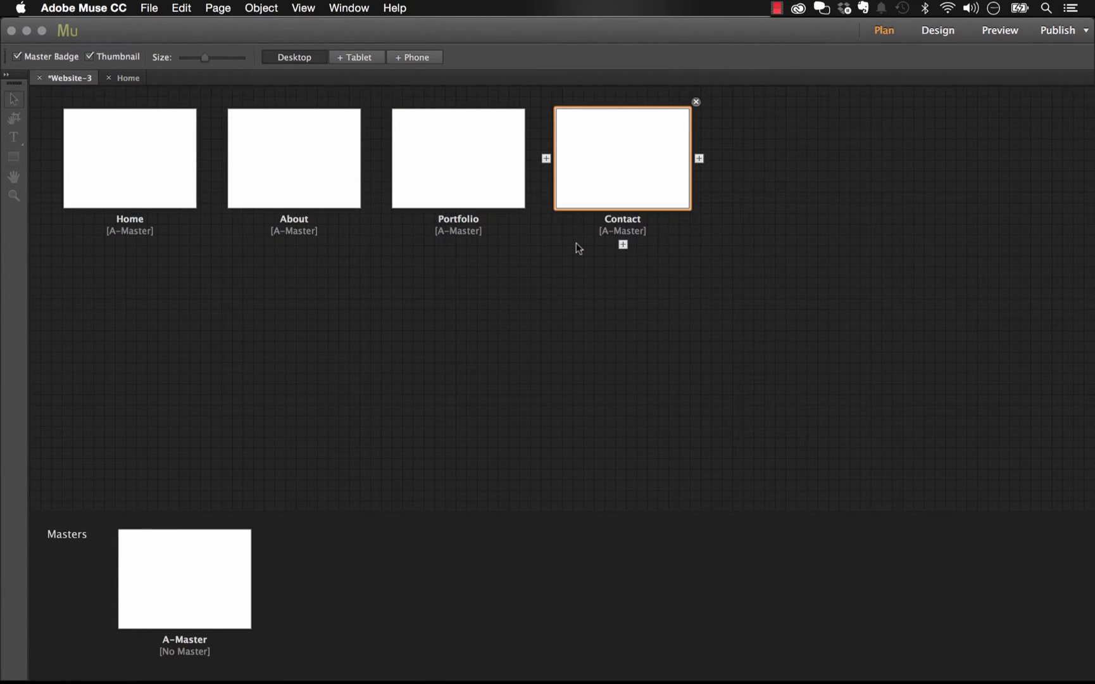
Place a Horizontal menu widget on the Home page's canvas.
double_click(159, 164)
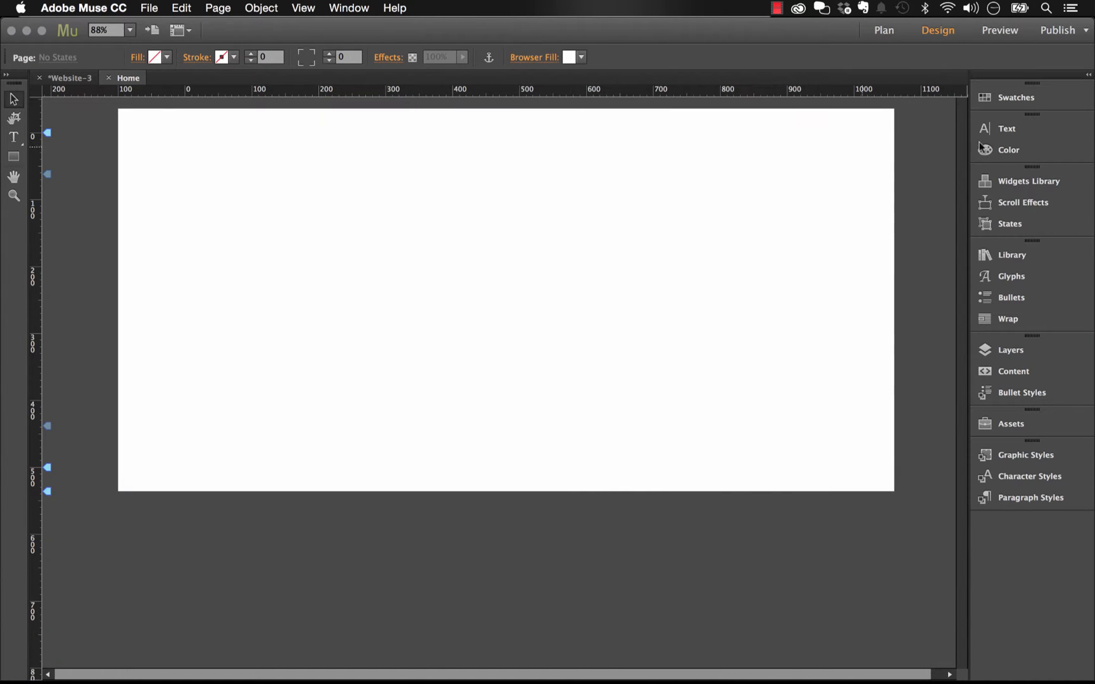
click(1037, 181)
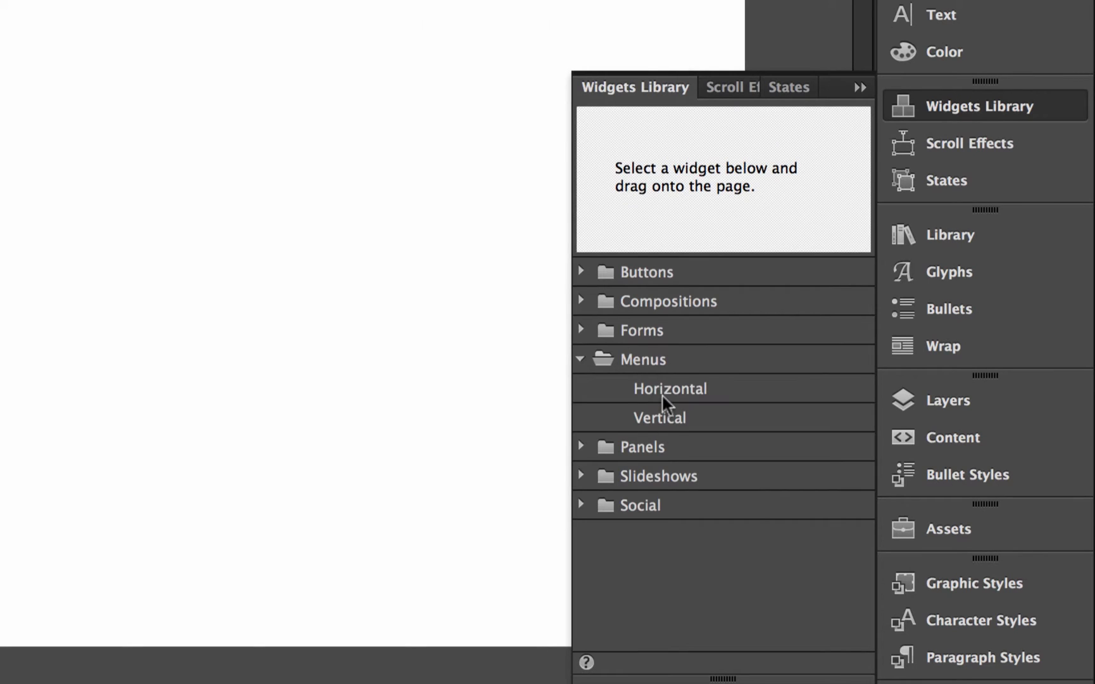
click(636, 389)
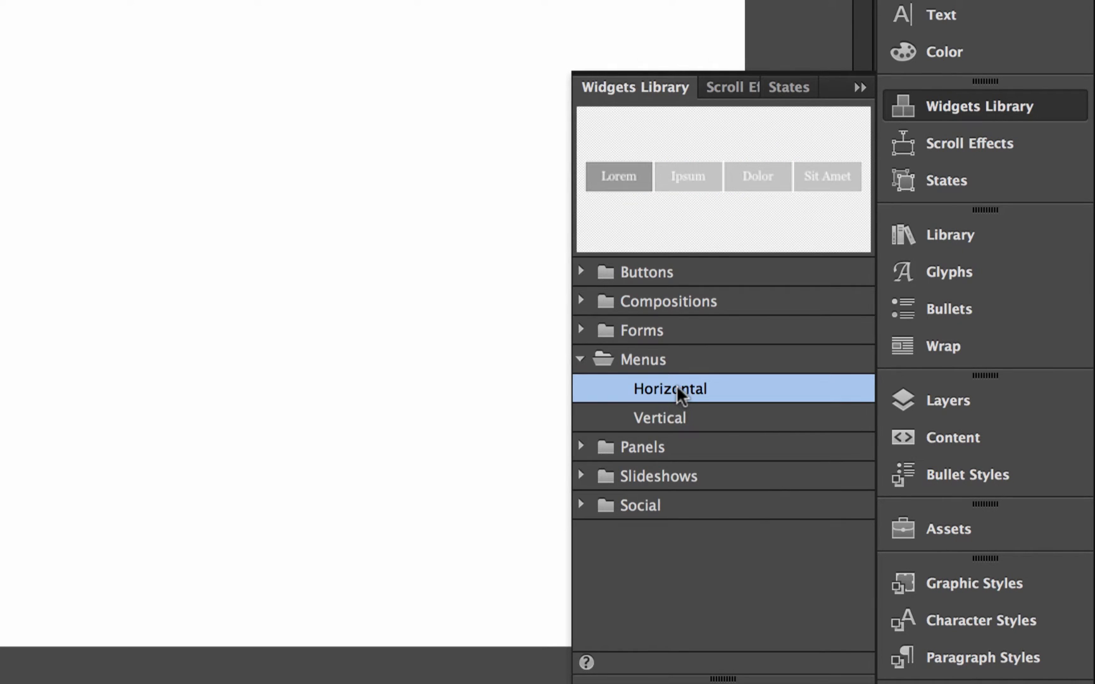
drag(677, 388, 267, 264)
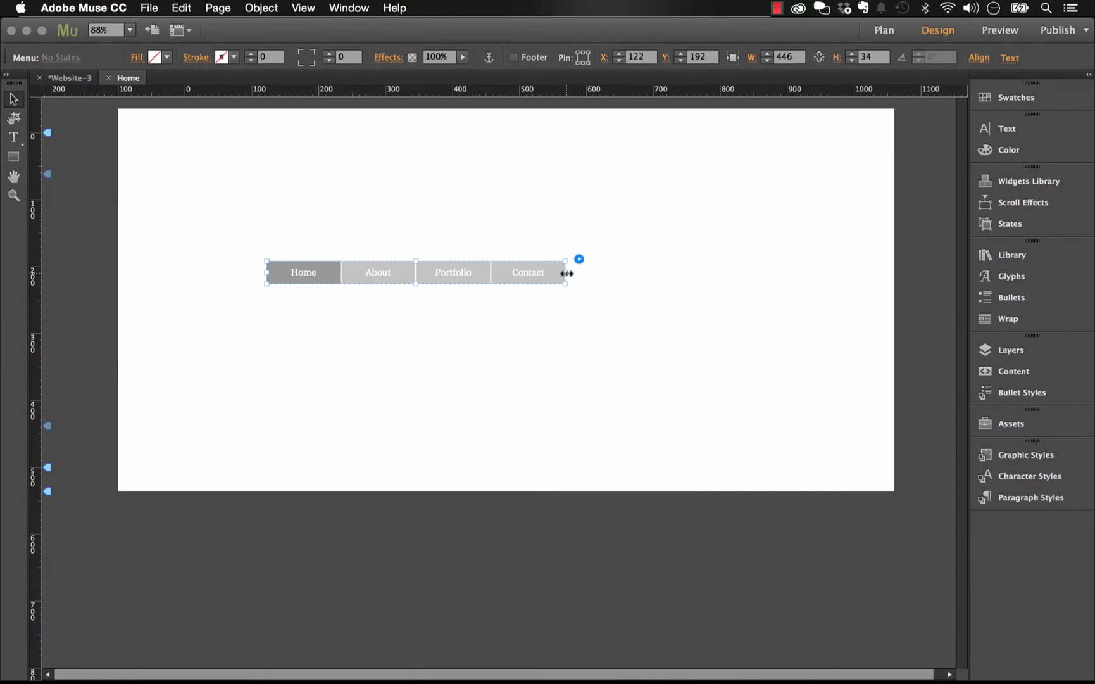
Enlarge the menu to about 786 px wide and 160 px high, and position it centrally at about Y 142.
drag(567, 273, 739, 291)
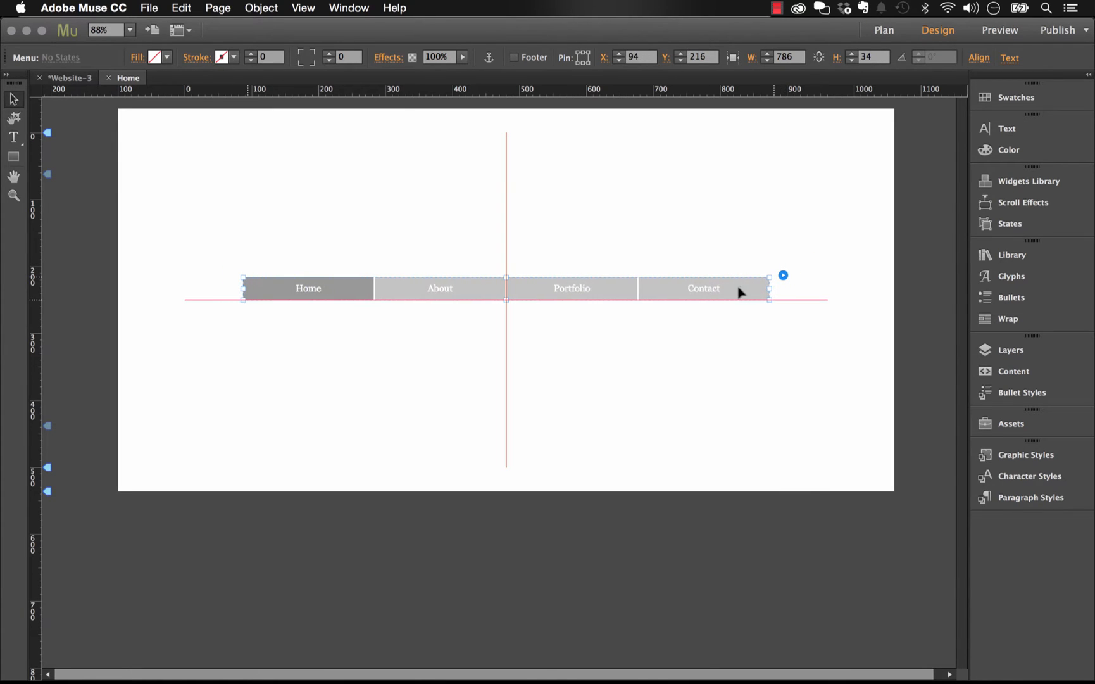
drag(507, 277, 507, 193)
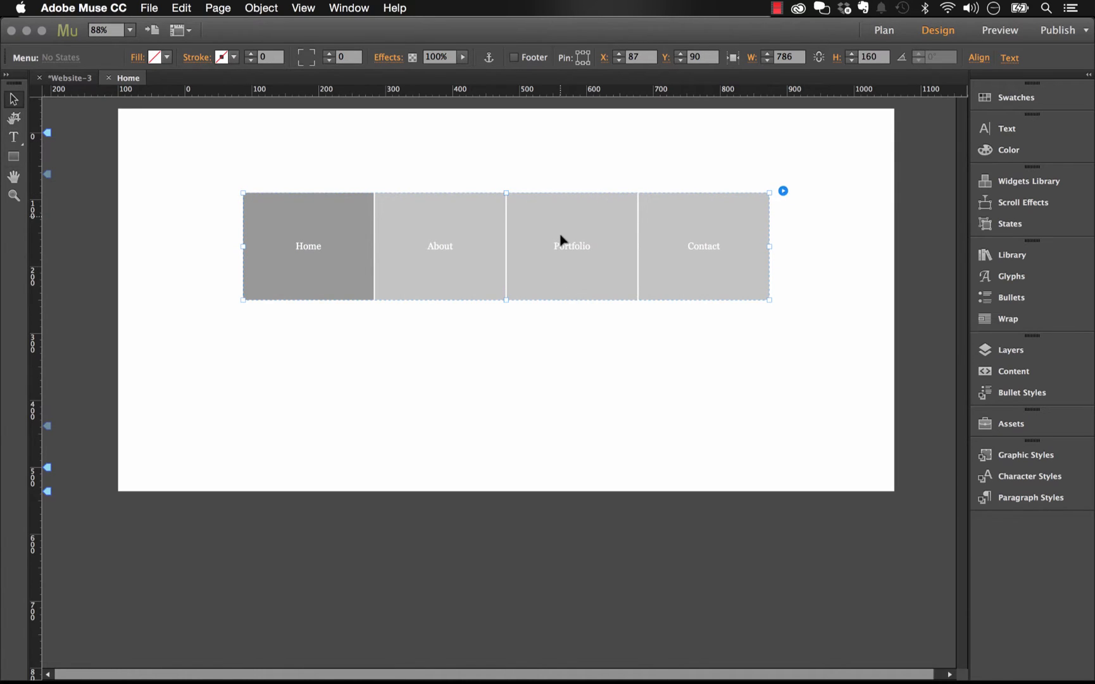
drag(560, 235, 560, 252)
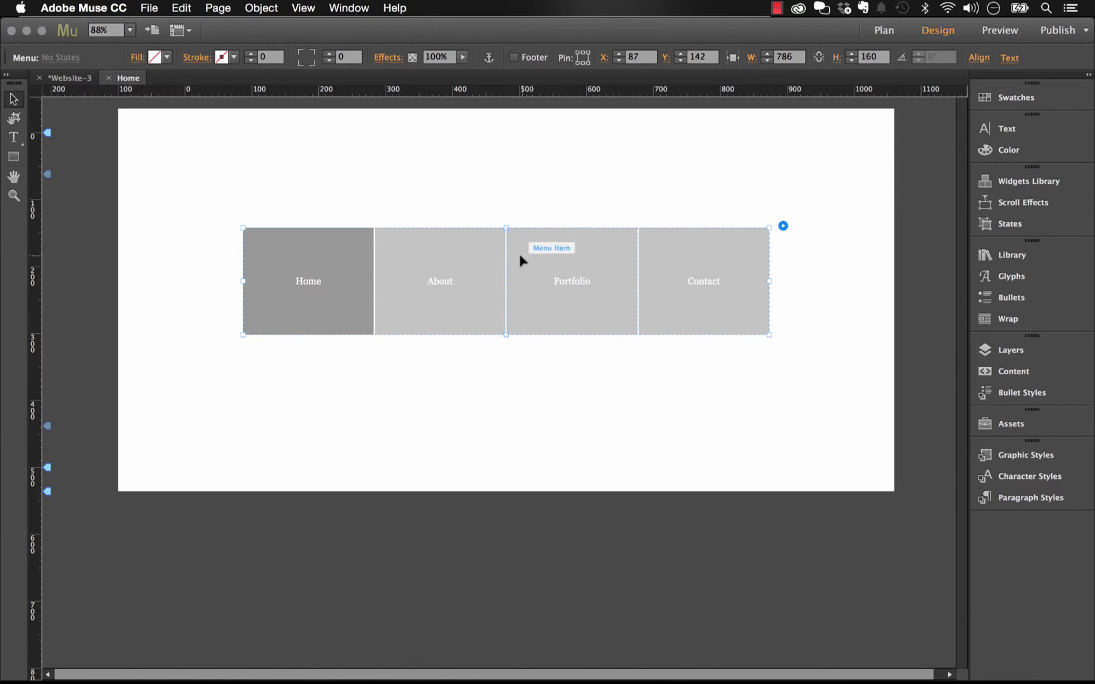
Set the fill of the menu items' Normal state to black.
click(316, 287)
click(165, 57)
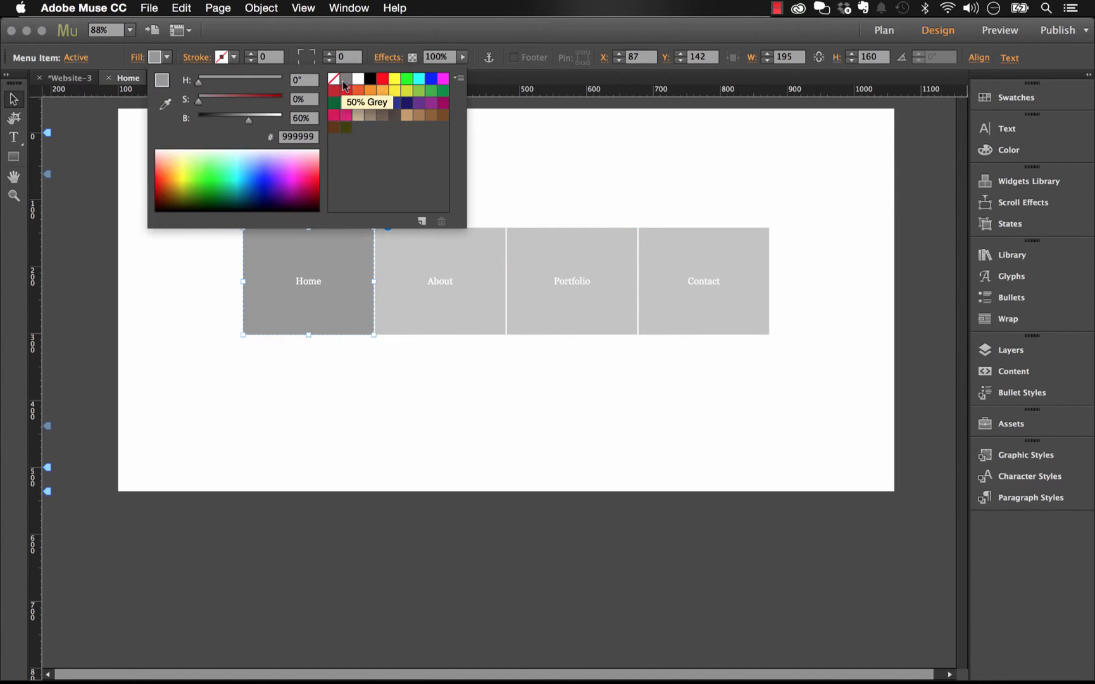
click(78, 57)
click(80, 58)
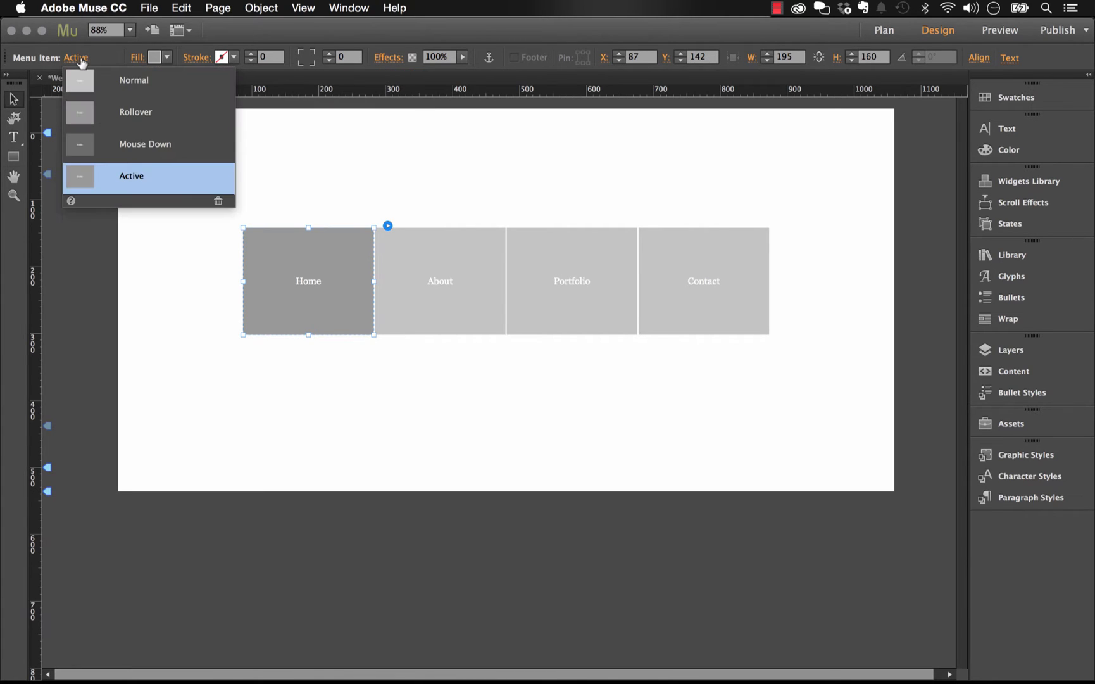
click(127, 80)
click(168, 57)
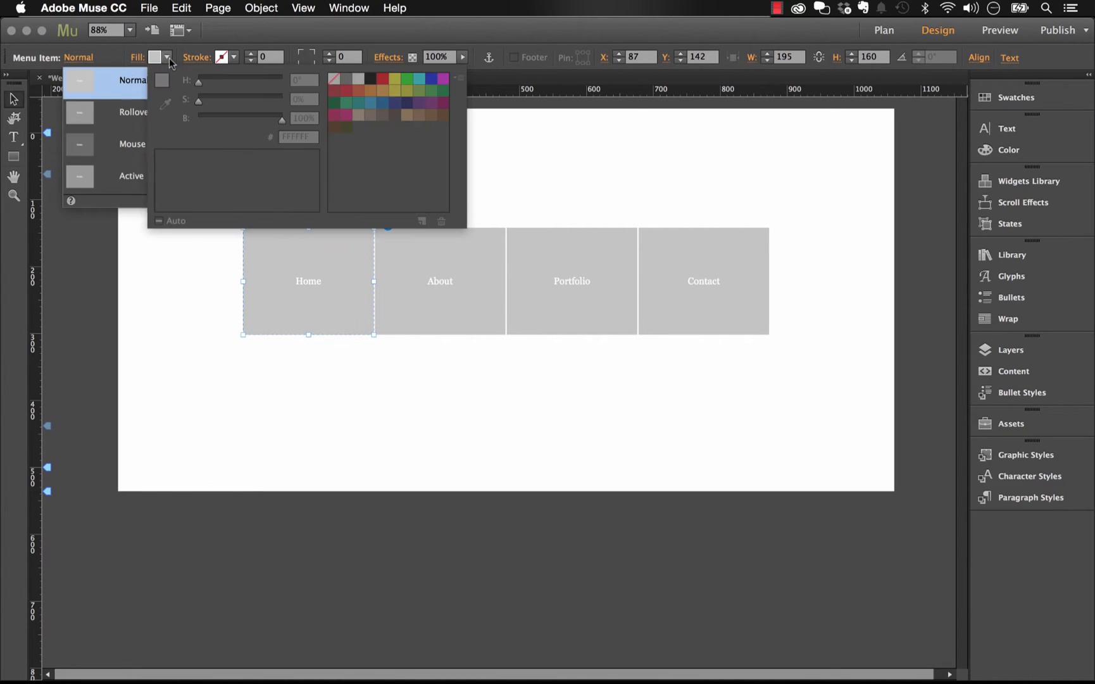
click(371, 80)
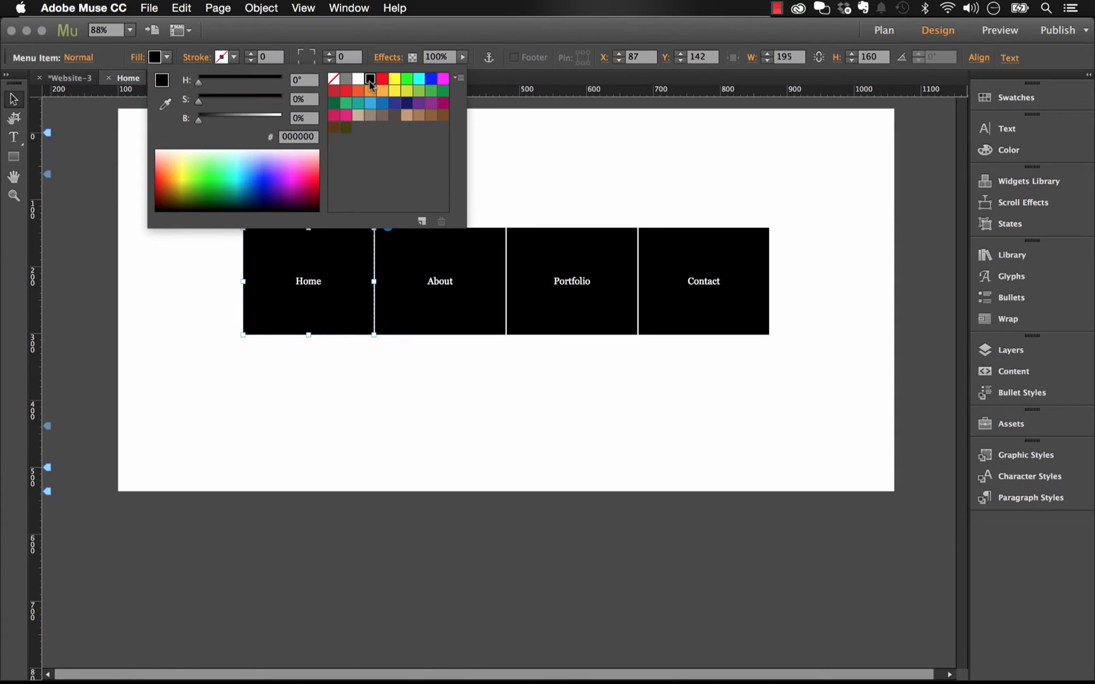
Set the fill of the menu items' Rollover state to orange FA6800.
click(77, 57)
click(79, 58)
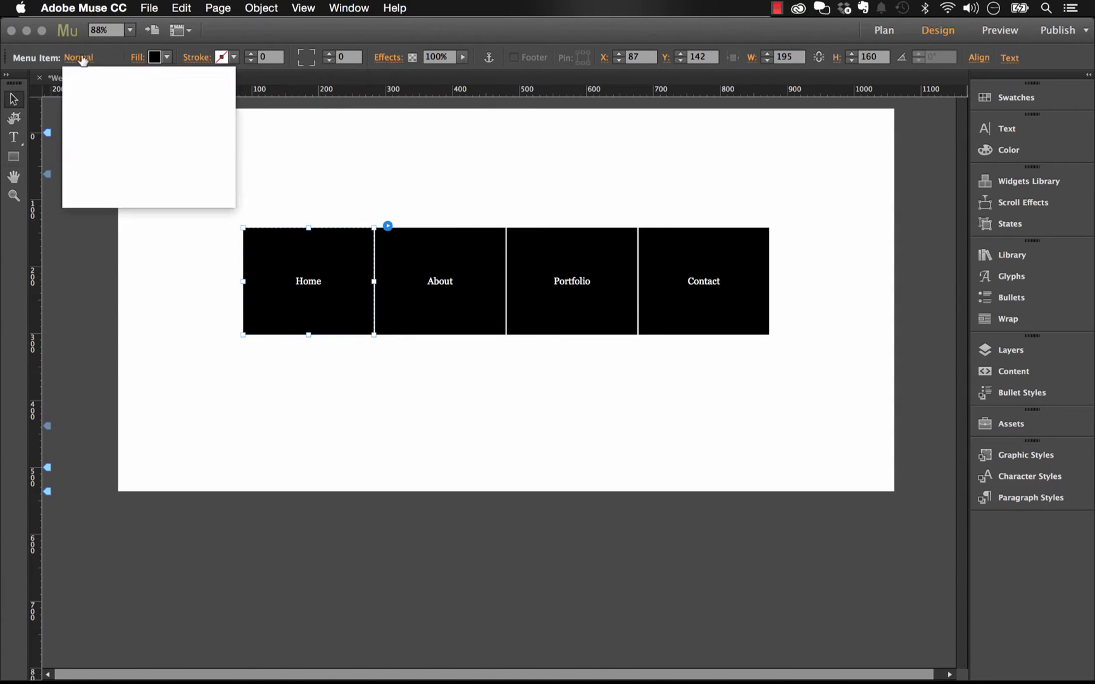
click(149, 120)
click(168, 57)
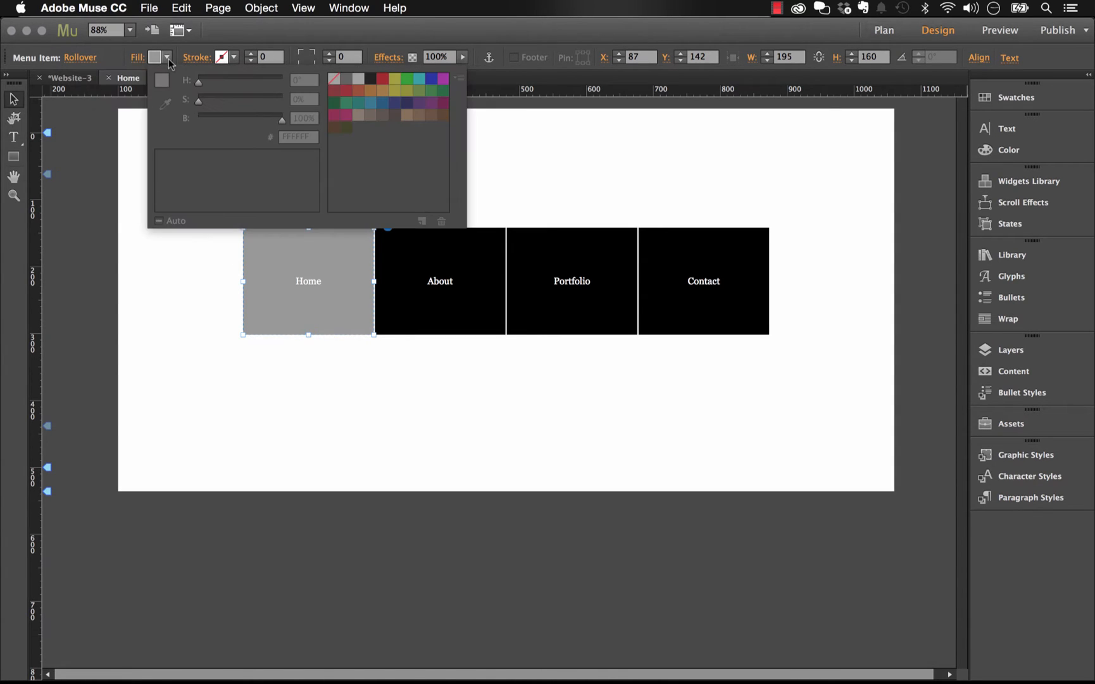
click(304, 137)
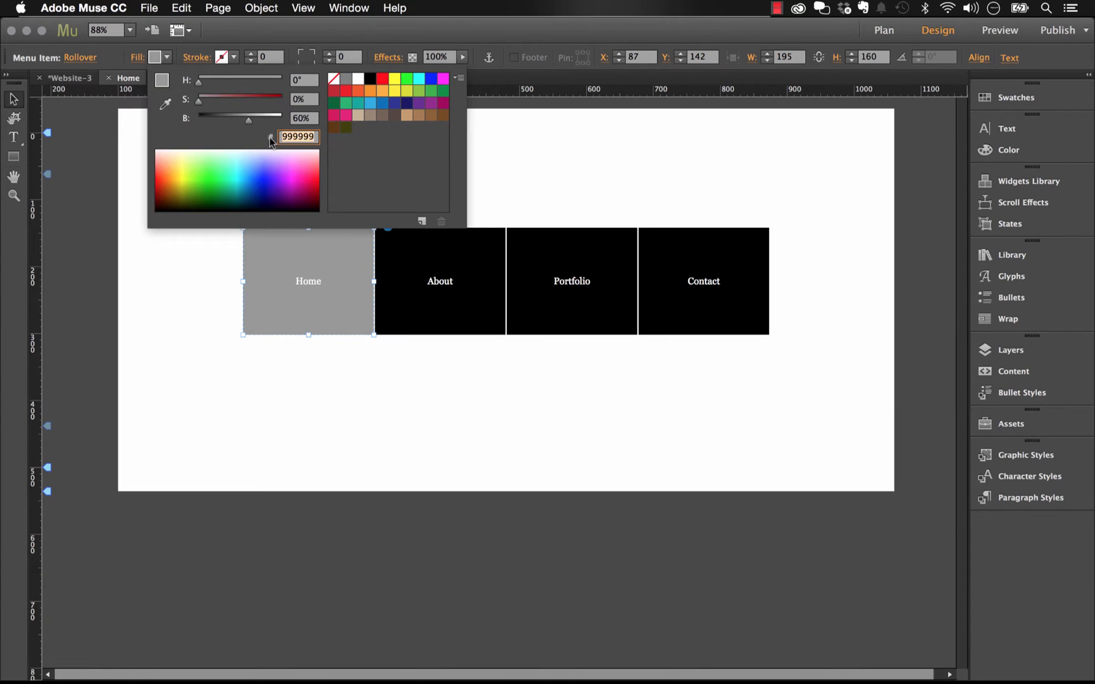
text(fa6800)
key(Return)
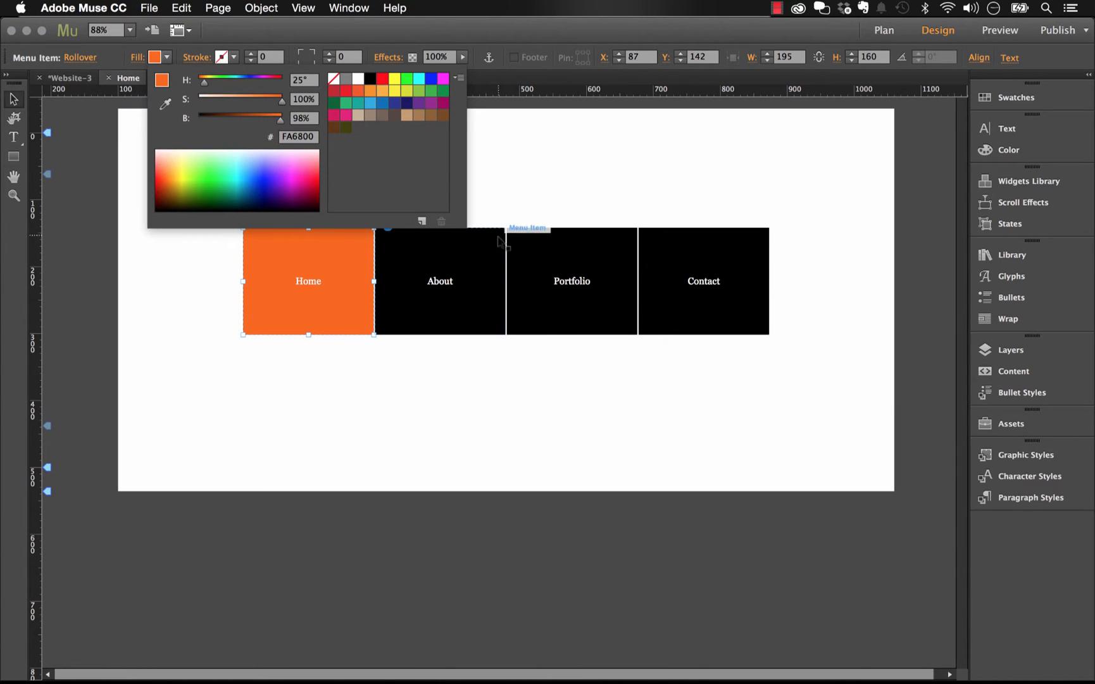
Format the Rollover state's menu text in Helvetica at size 15.
click(329, 258)
click(1010, 129)
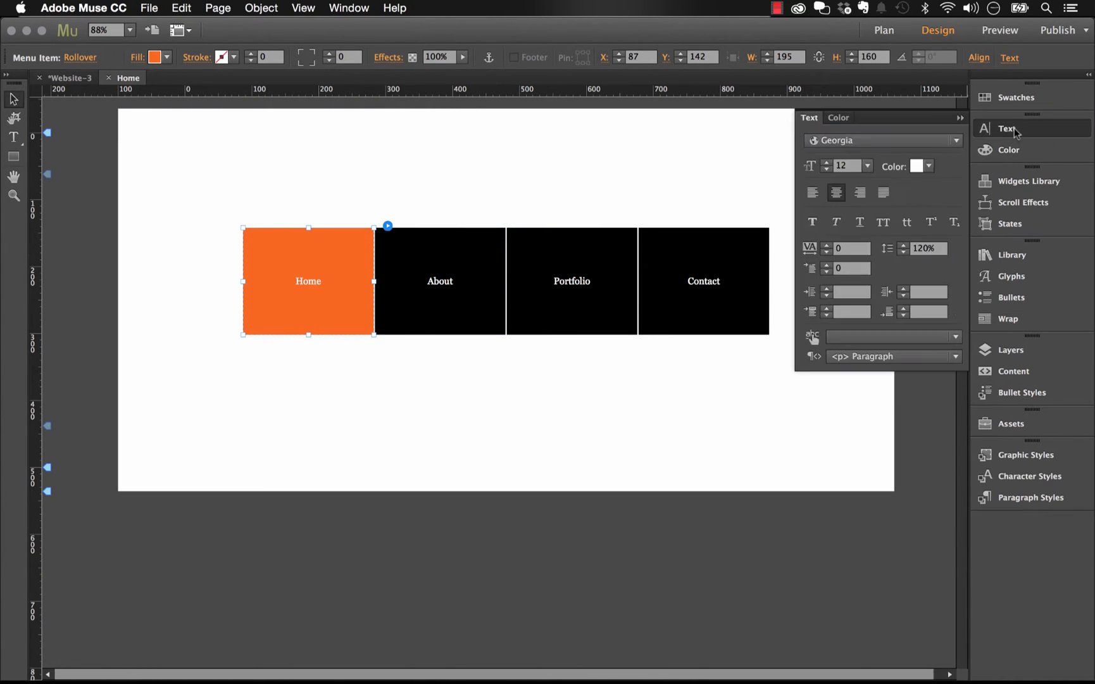
click(852, 142)
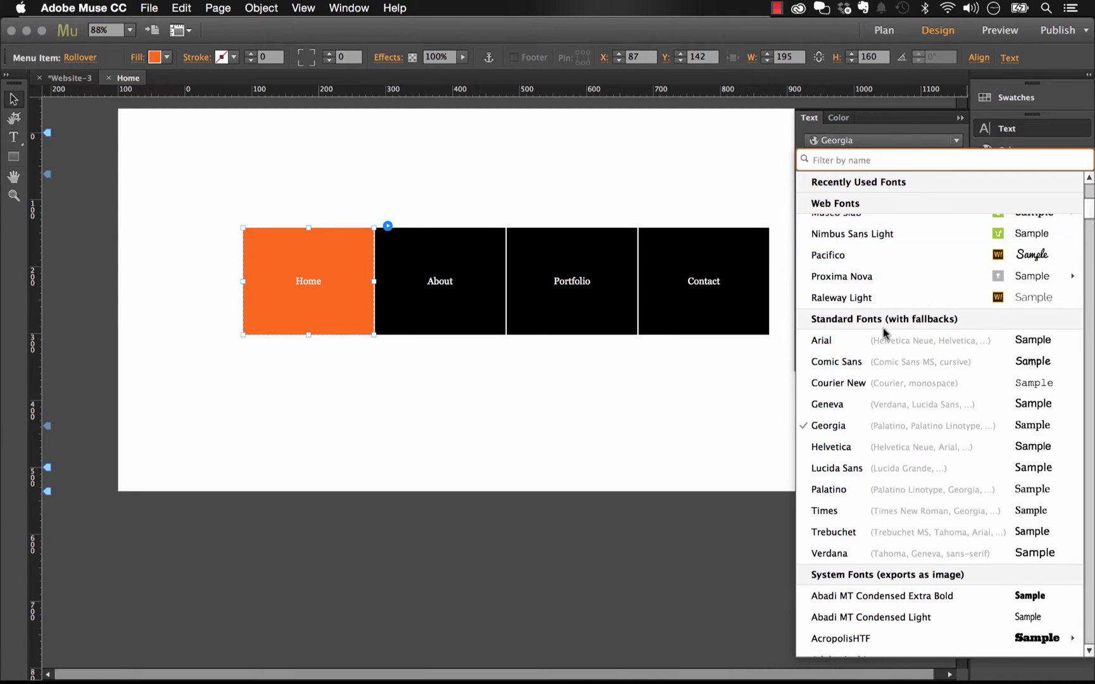
click(856, 445)
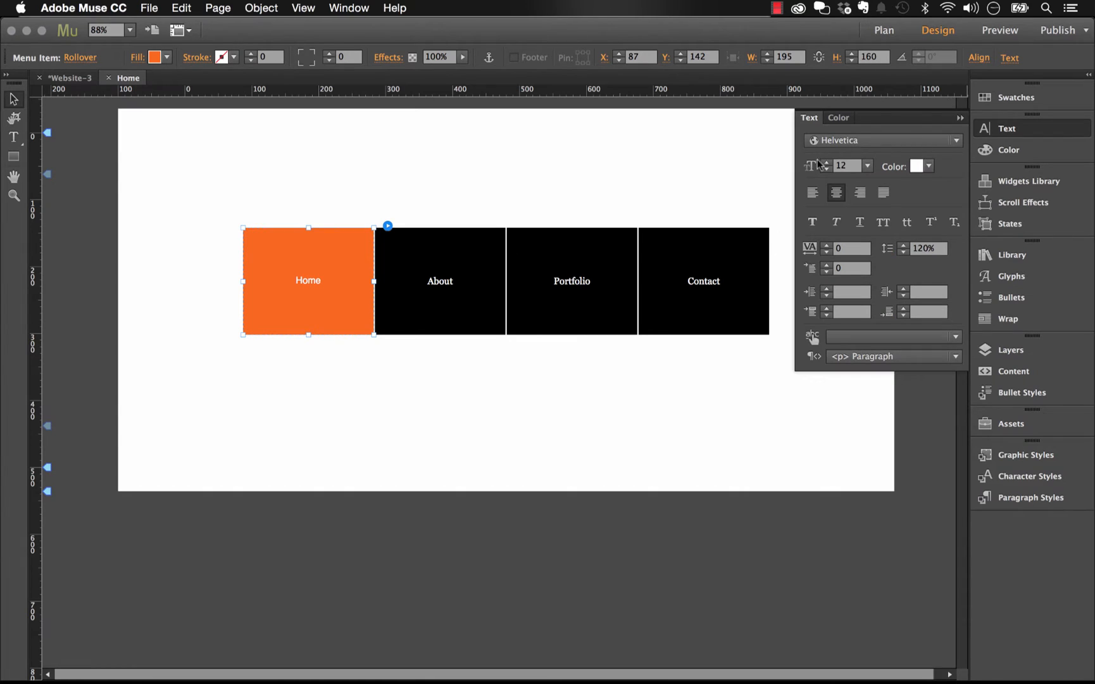
click(826, 162)
click(826, 162)
click(827, 162)
Format the Normal state's menu text in Helvetica and increase its size past 16.
click(92, 58)
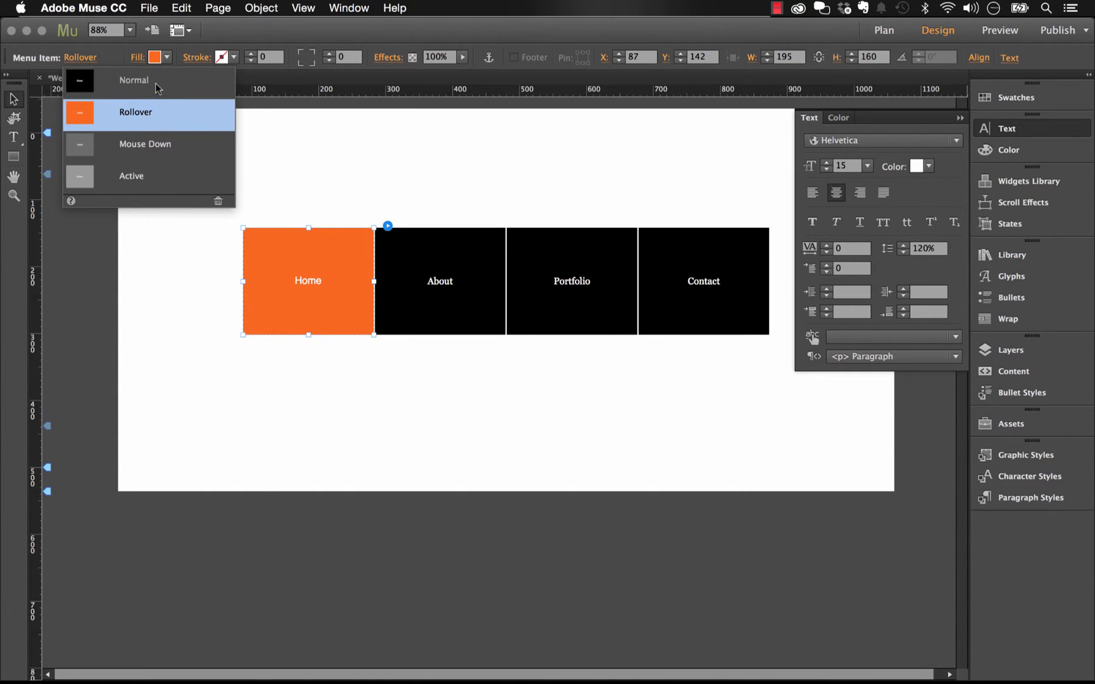
click(155, 84)
click(294, 254)
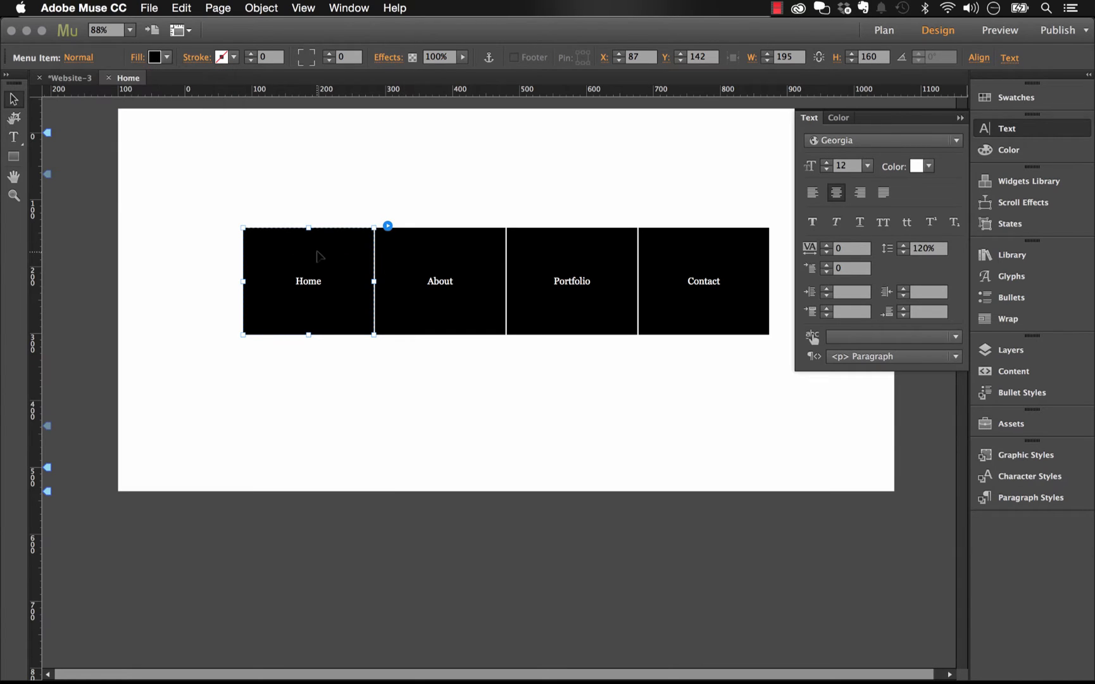
click(882, 142)
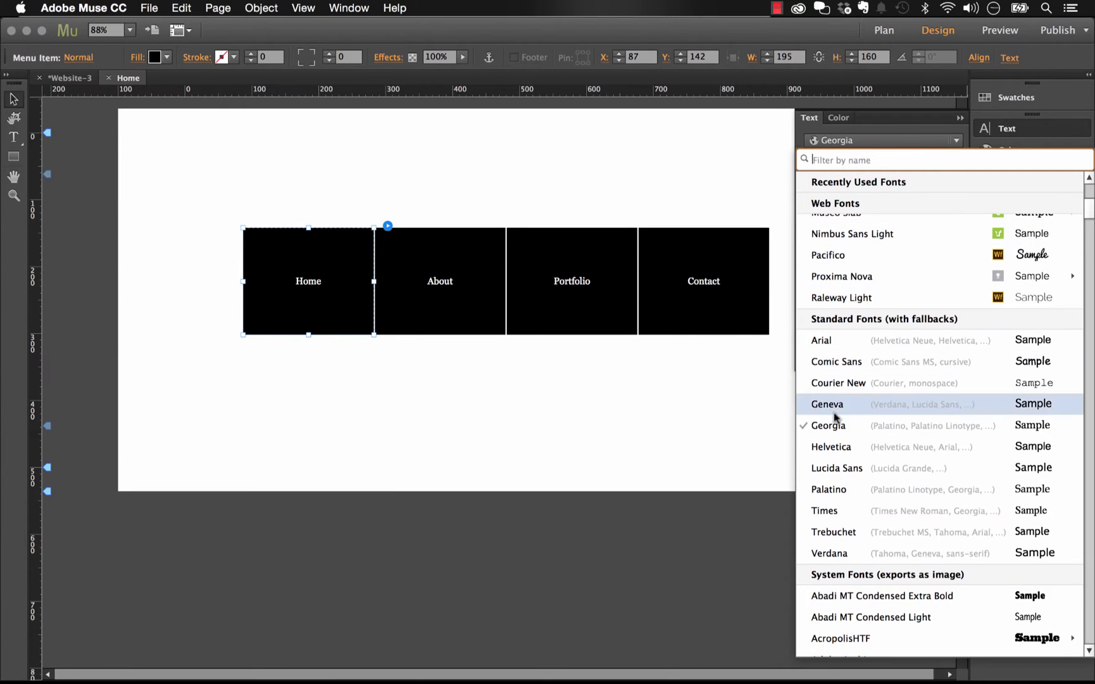
click(856, 446)
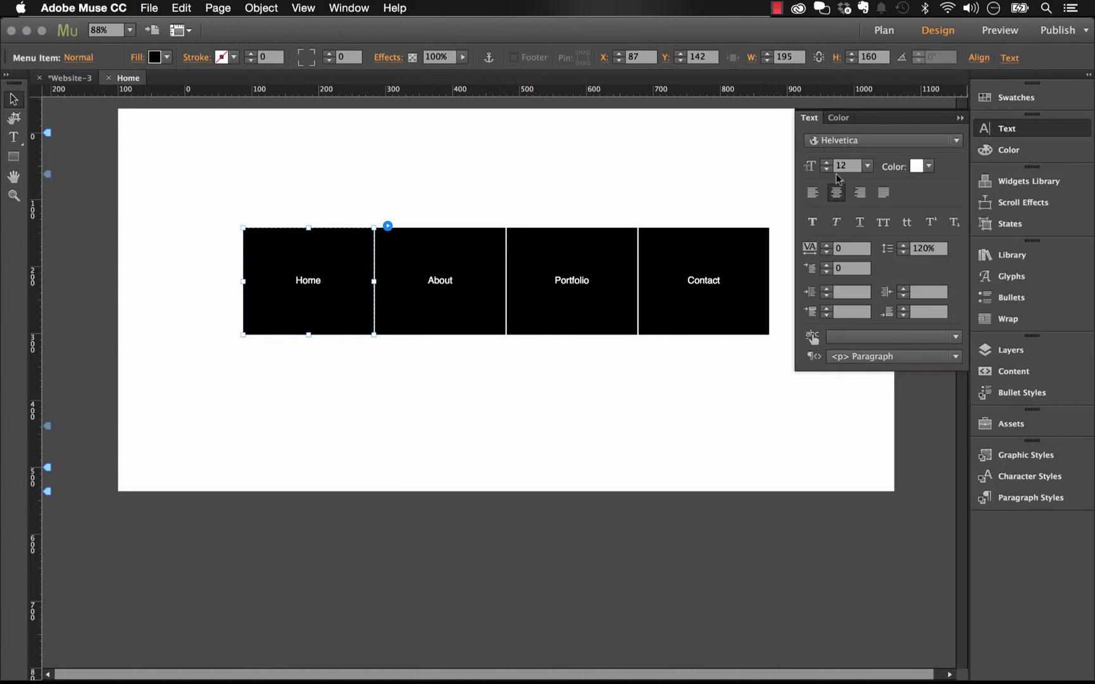
click(826, 162)
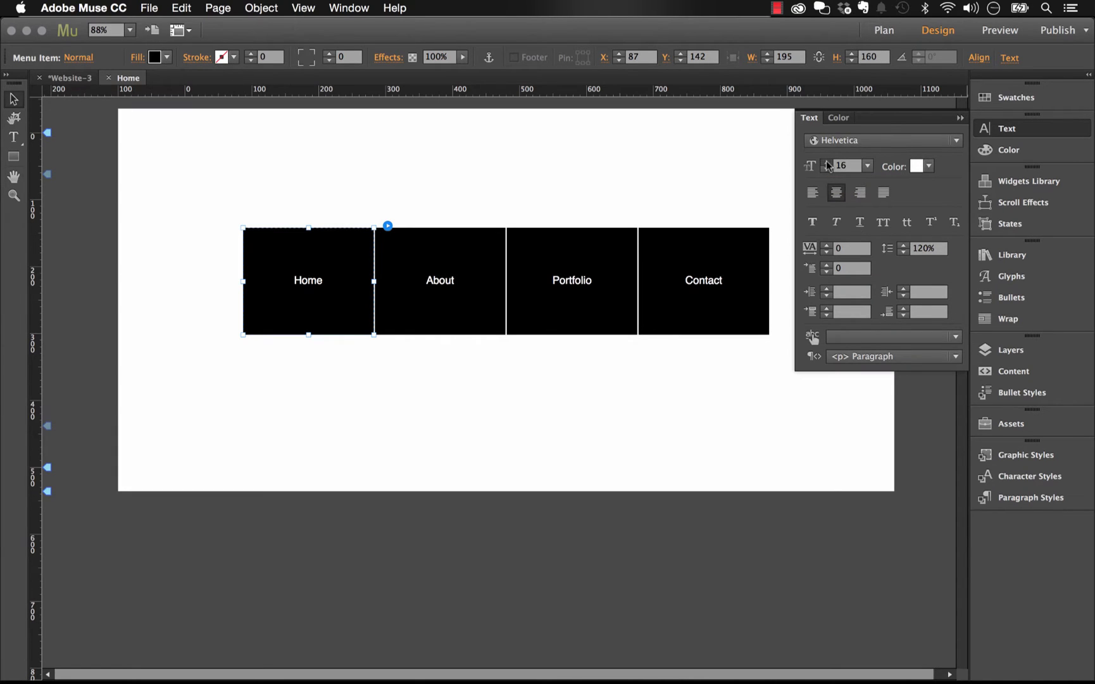
click(826, 163)
click(826, 163)
click(960, 118)
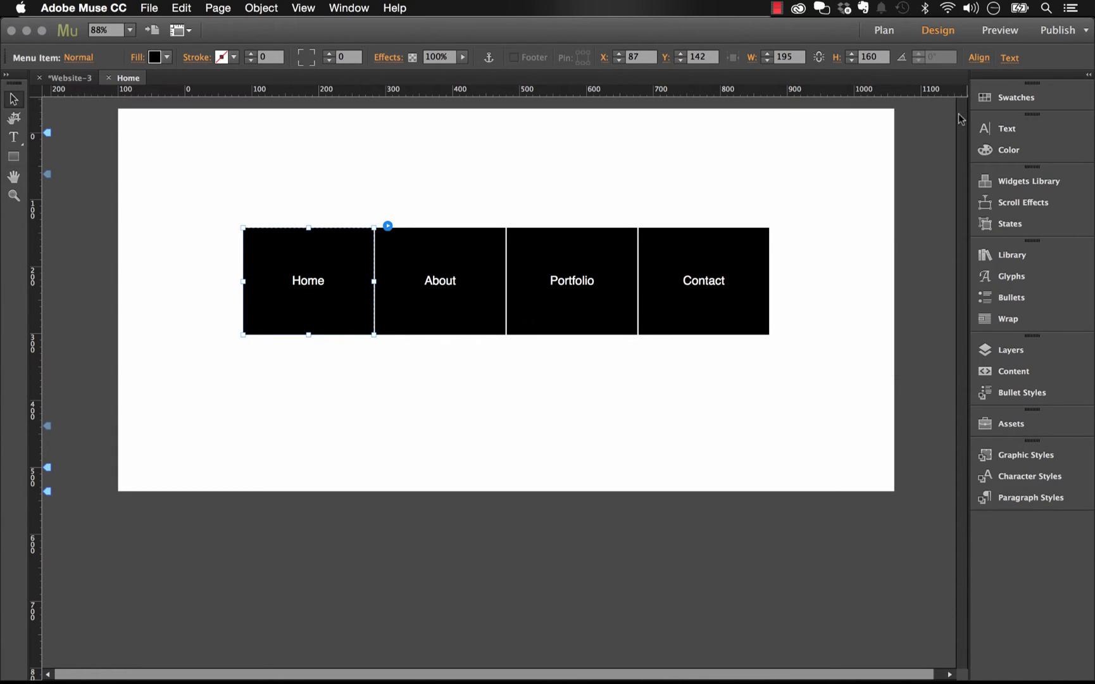
Move the horizontal menu straight down the page to about Y 170.
click(627, 217)
drag(583, 251, 584, 269)
click(590, 187)
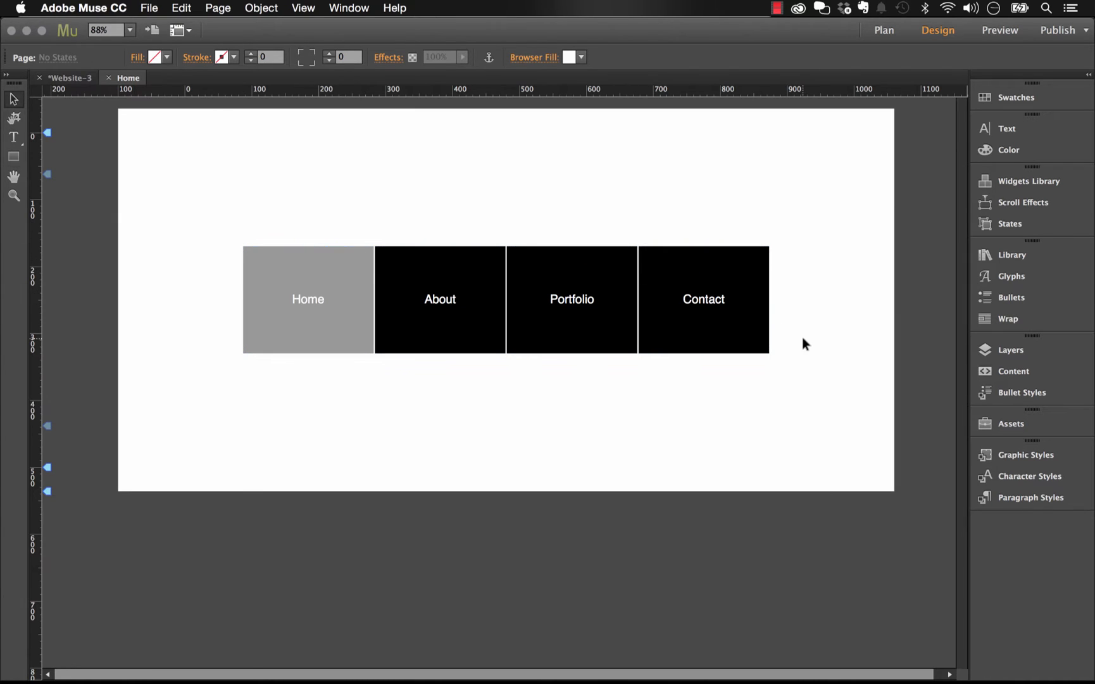
Place the Motor Menu widget from the MT – Toolbox library on the page, just below the horizontal menu.
click(1012, 255)
click(785, 387)
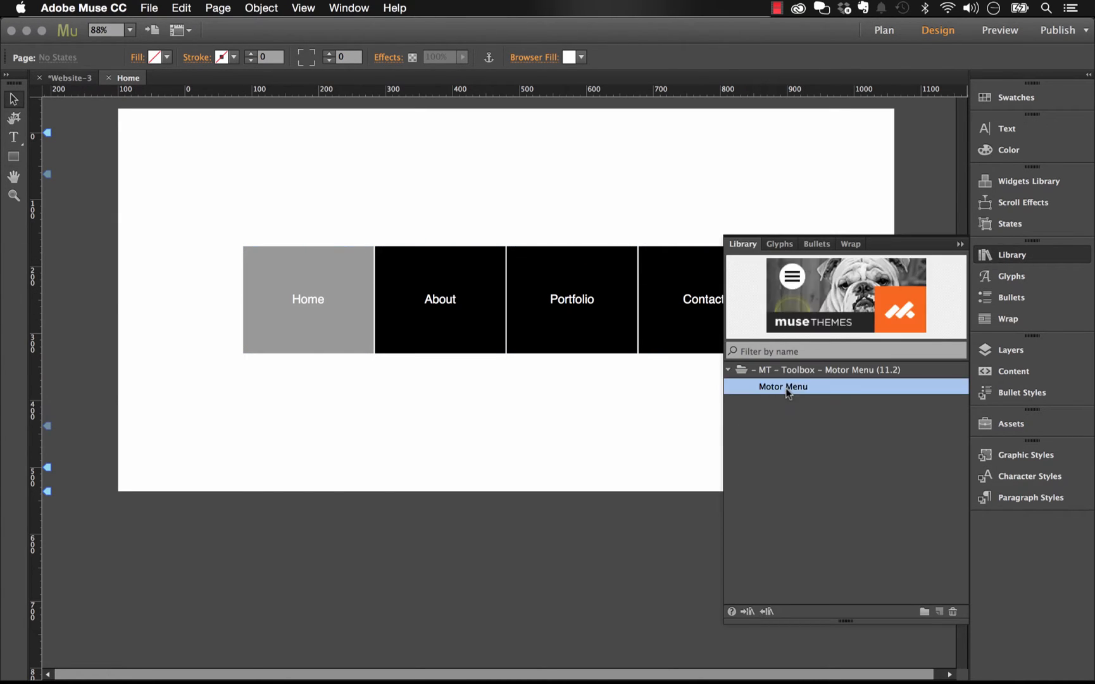
drag(781, 386, 204, 378)
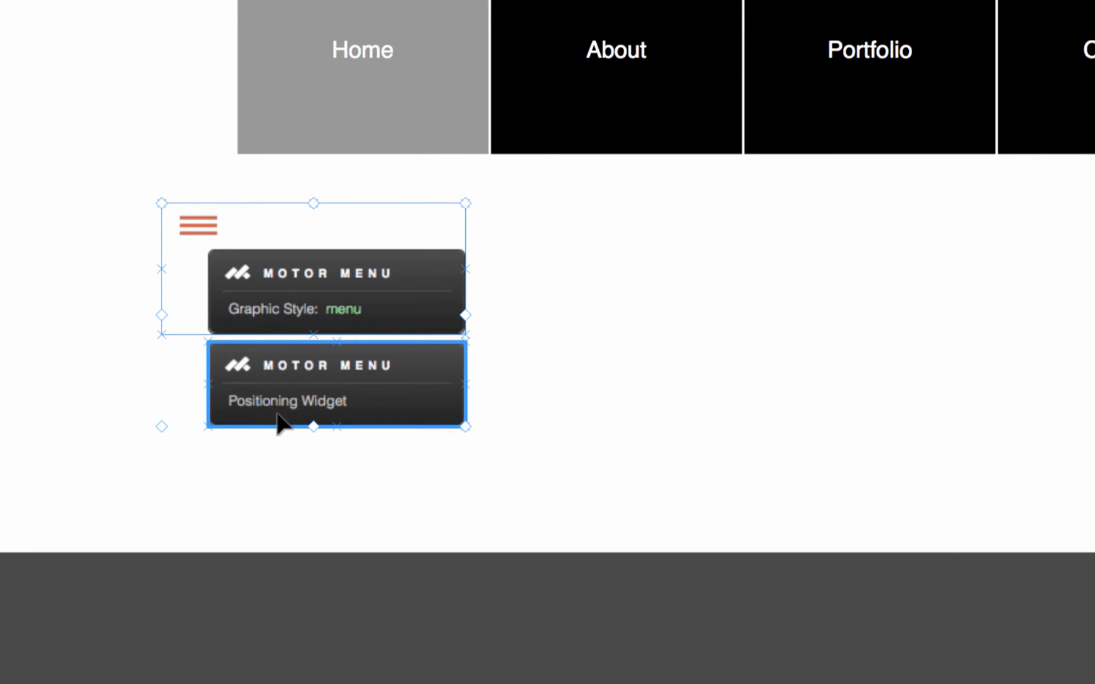
click(597, 429)
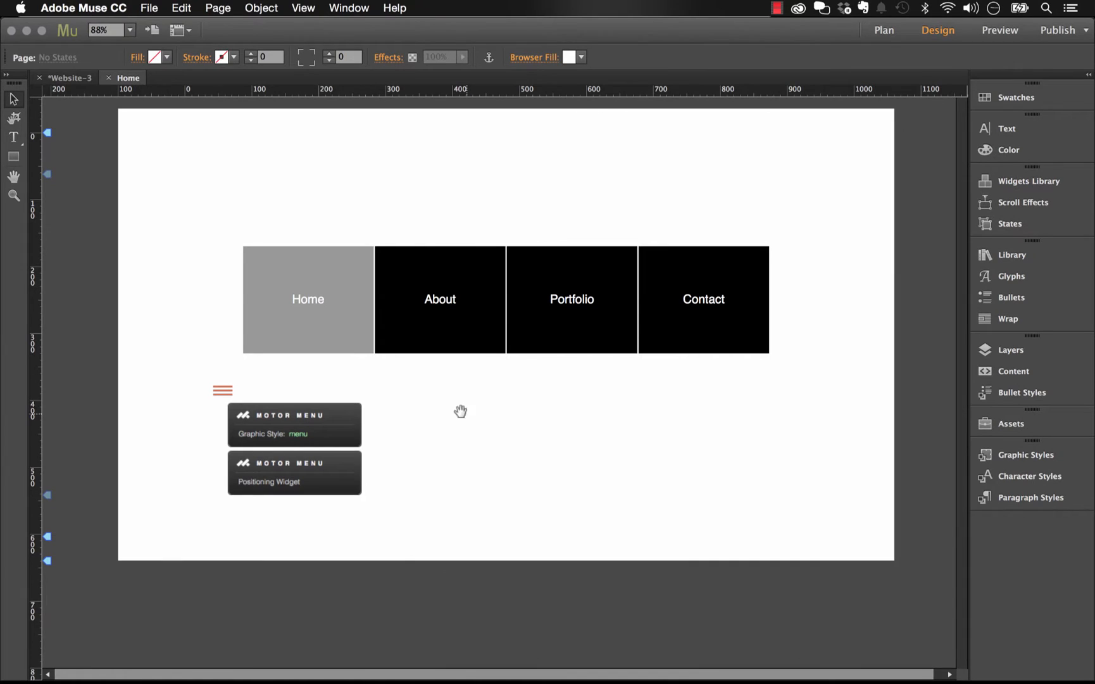
Move the horizontal menu off the page to about X 1100, Y 208, and raise the Motor Menu widgets to about Y 140.
click(130, 30)
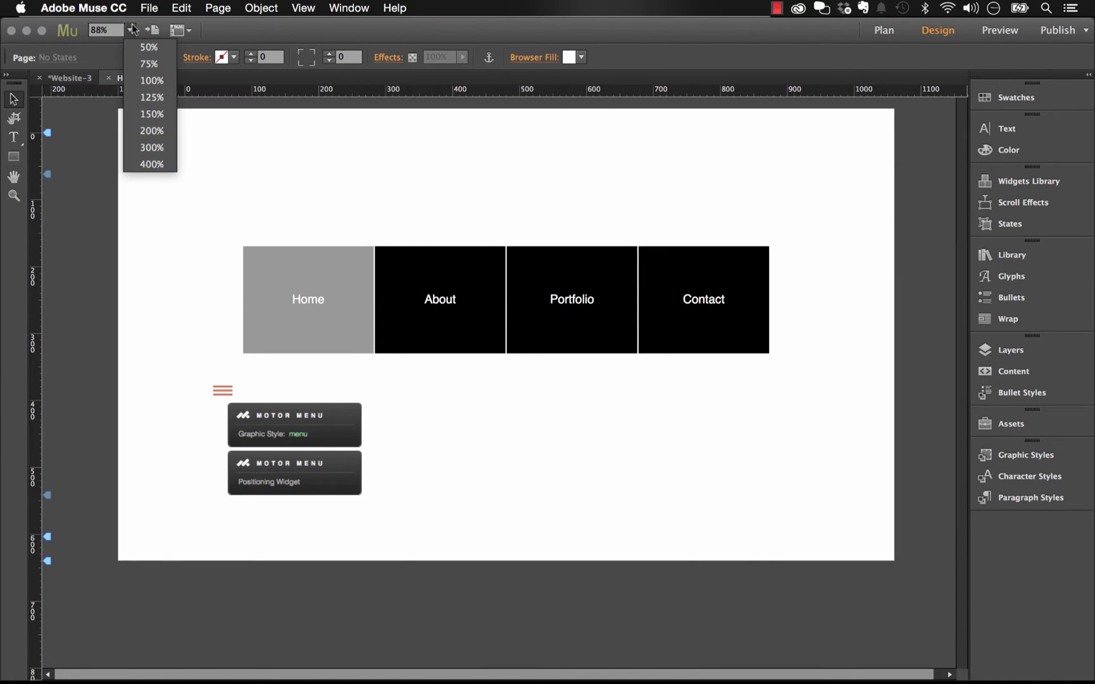
click(149, 63)
click(400, 263)
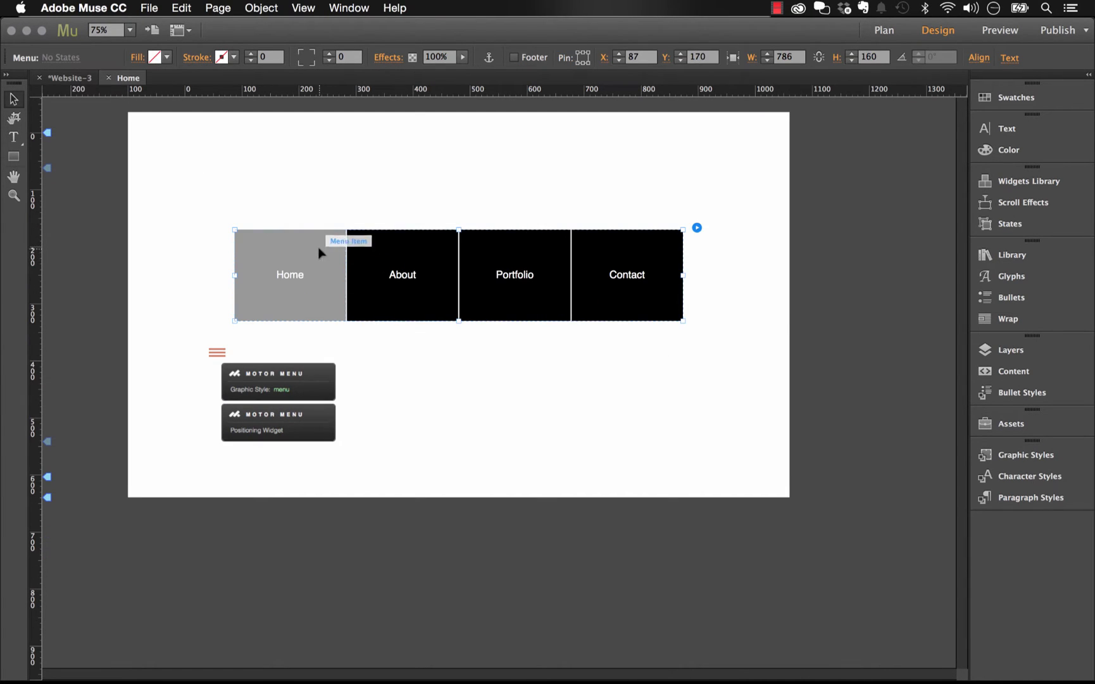
drag(345, 256, 899, 273)
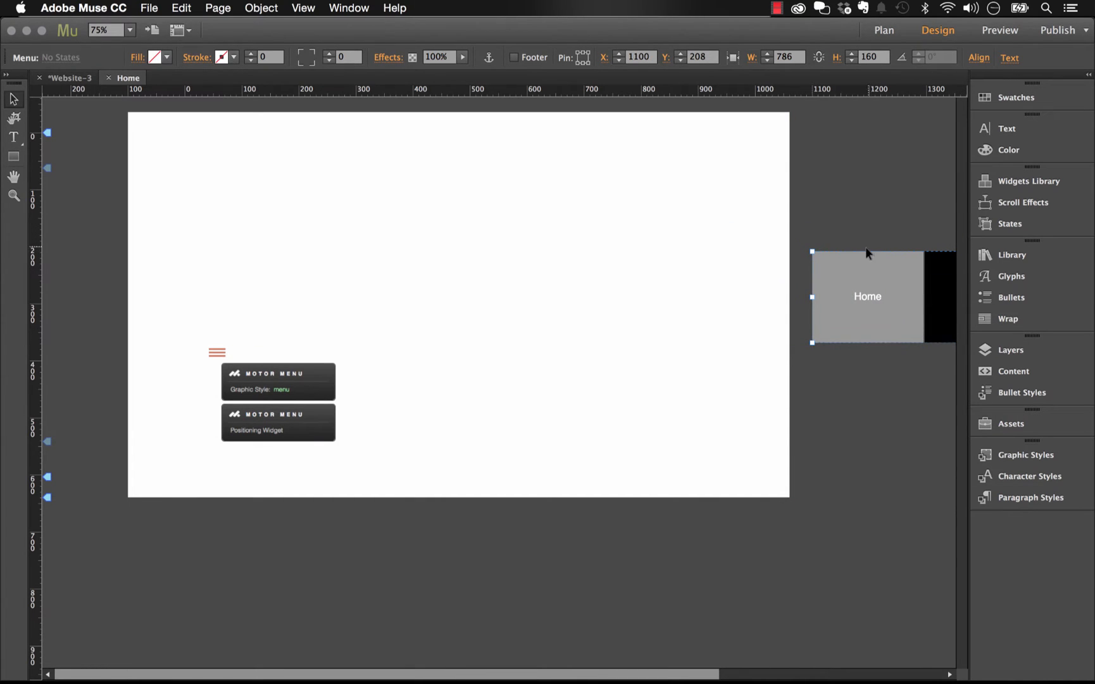
click(853, 209)
drag(309, 386, 302, 255)
click(358, 203)
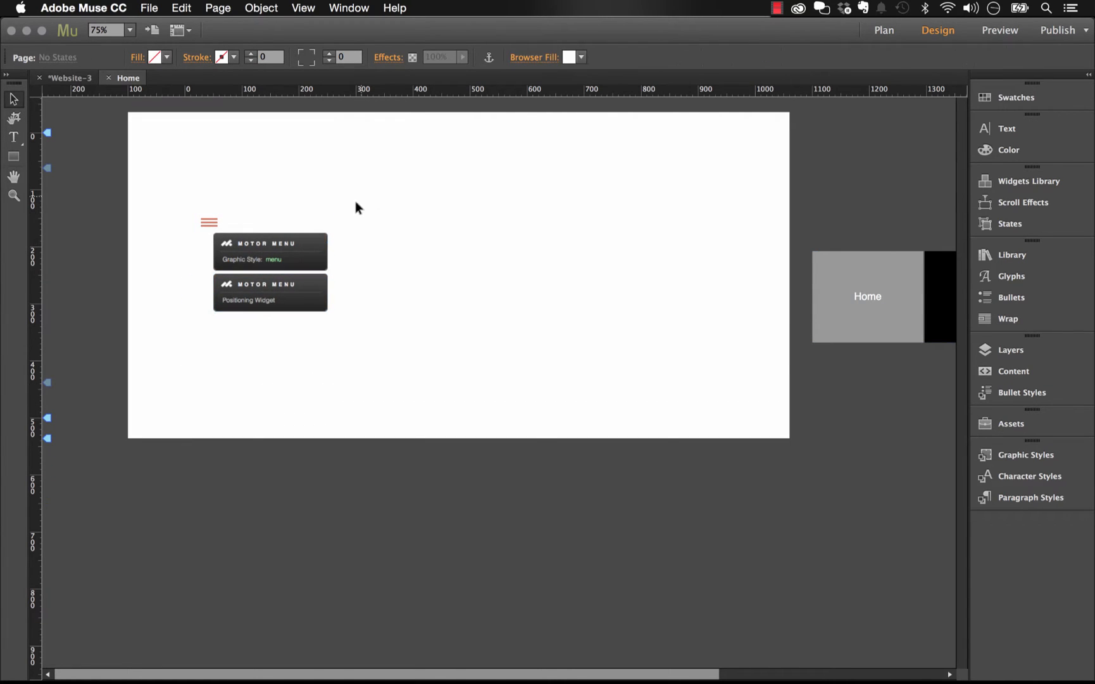
Check the Nav Menu Graphic Style name in the Motor Menu widget's options.
click(187, 242)
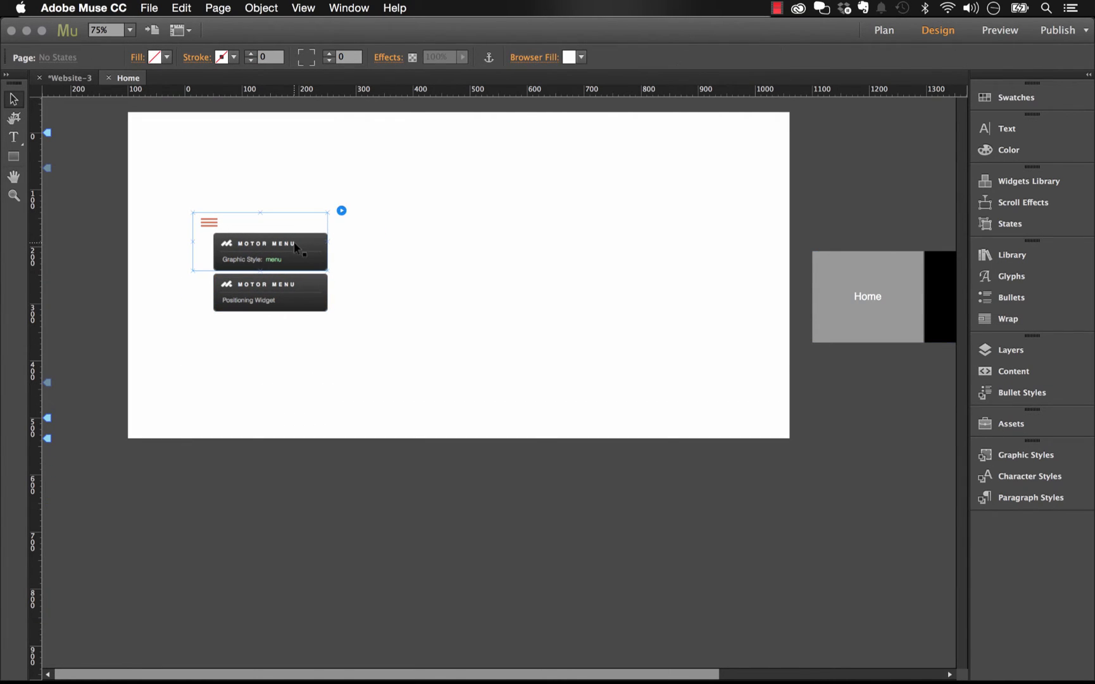
click(342, 210)
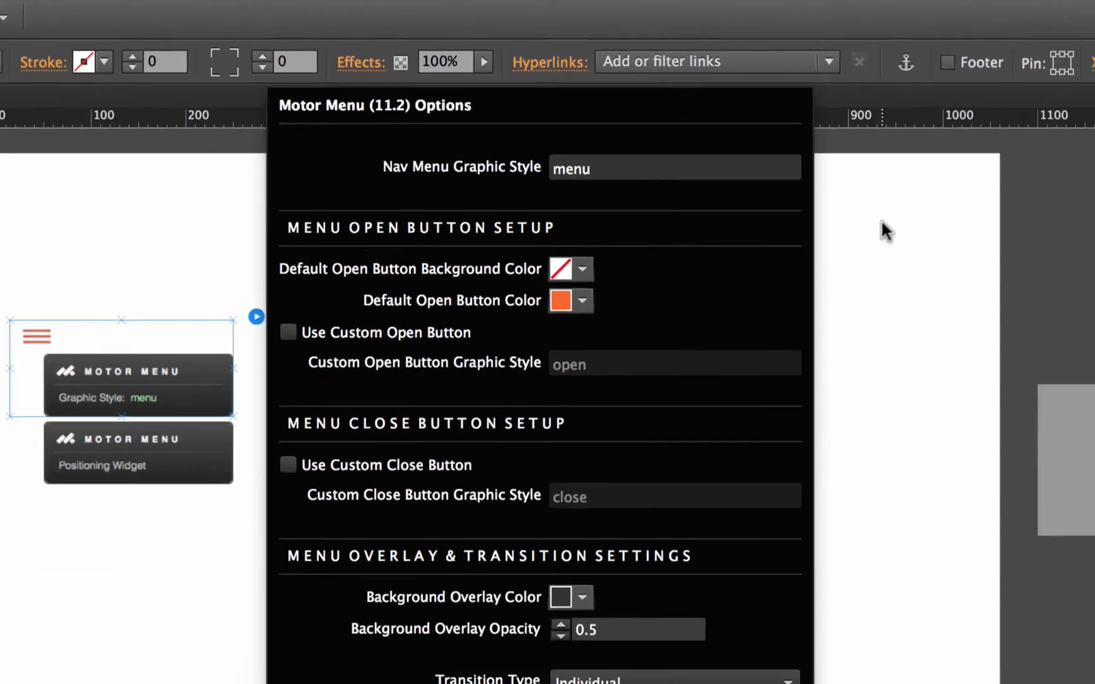
click(986, 290)
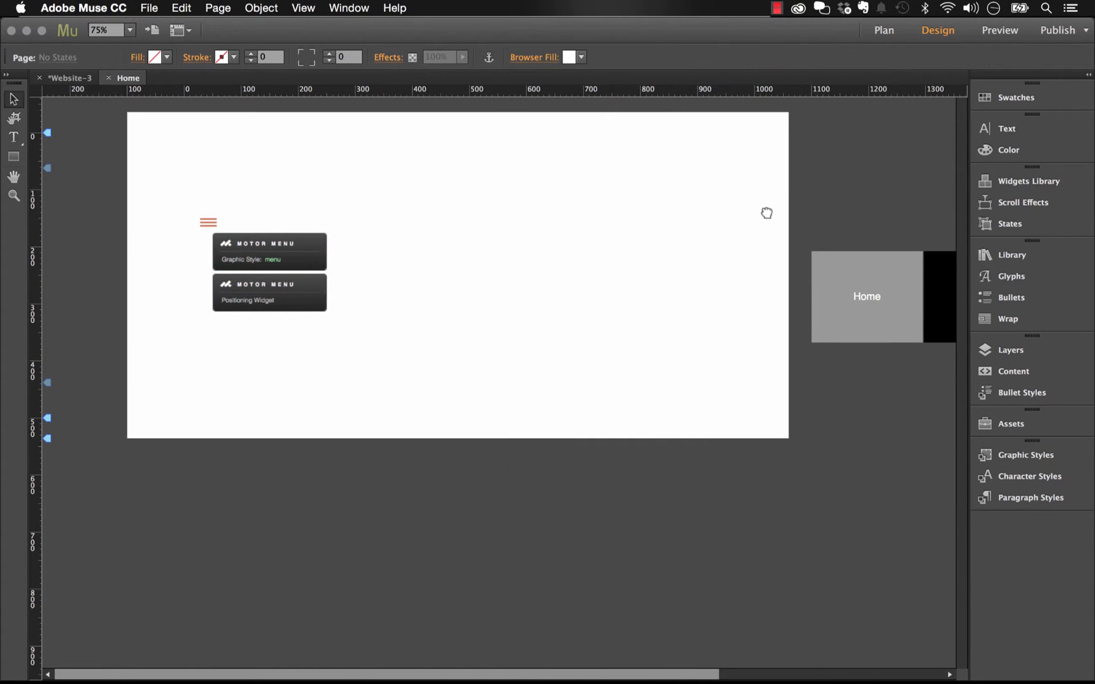
Create a graphic style from the whole horizontal menu beside the page and name it "menu".
drag(766, 213, 555, 227)
click(718, 282)
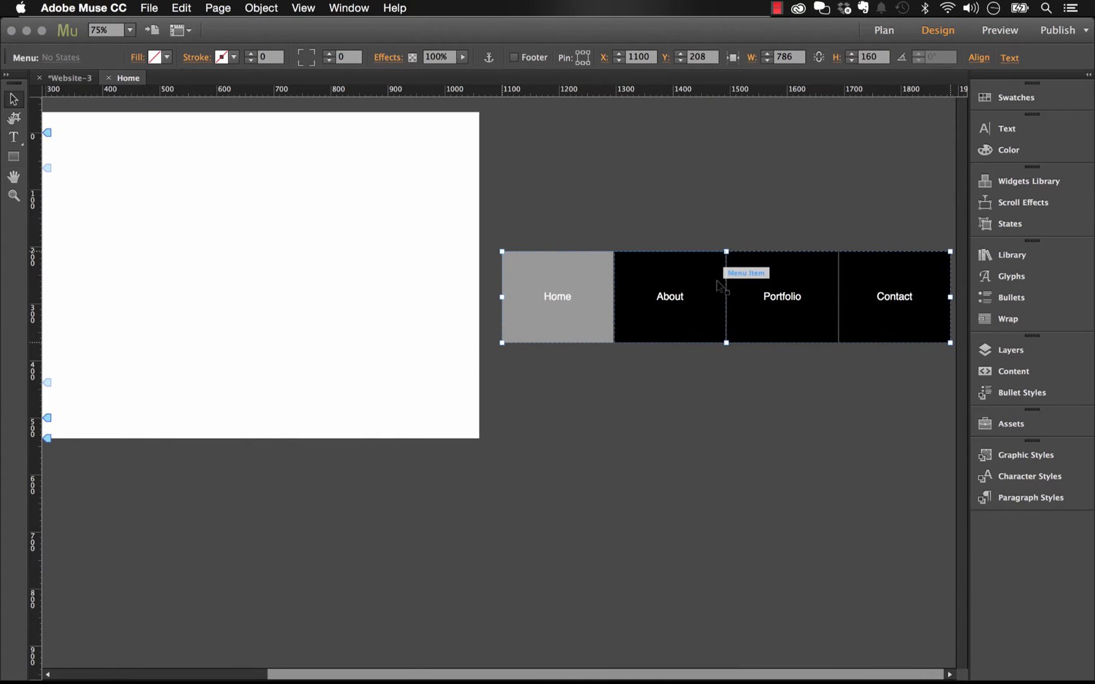
click(1025, 454)
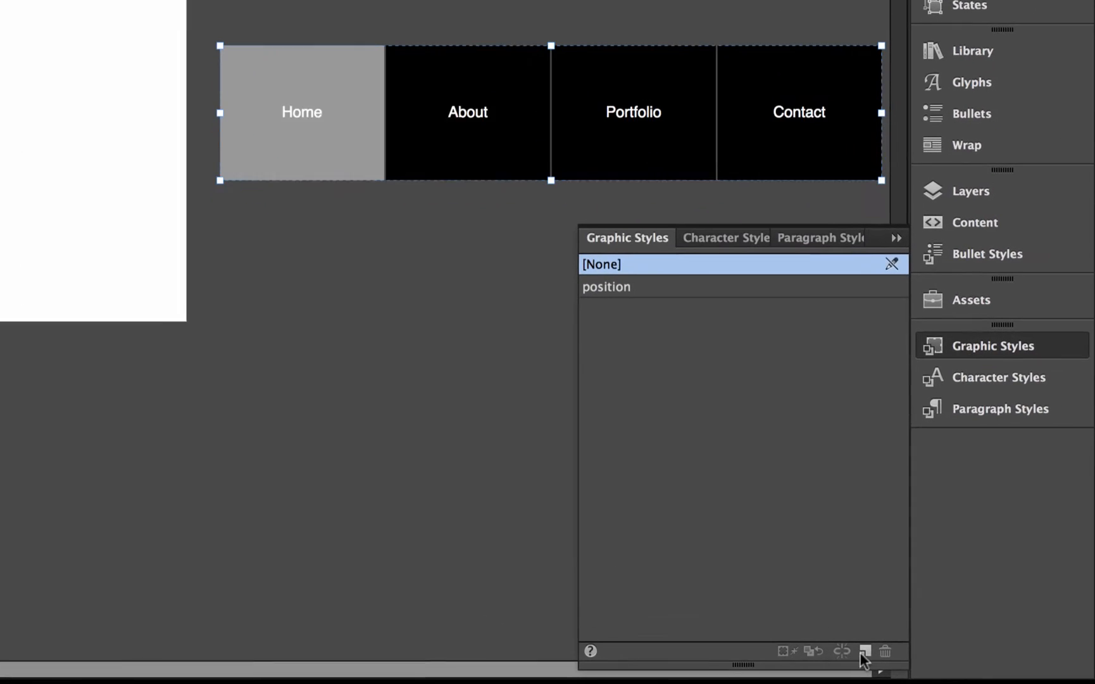
click(865, 651)
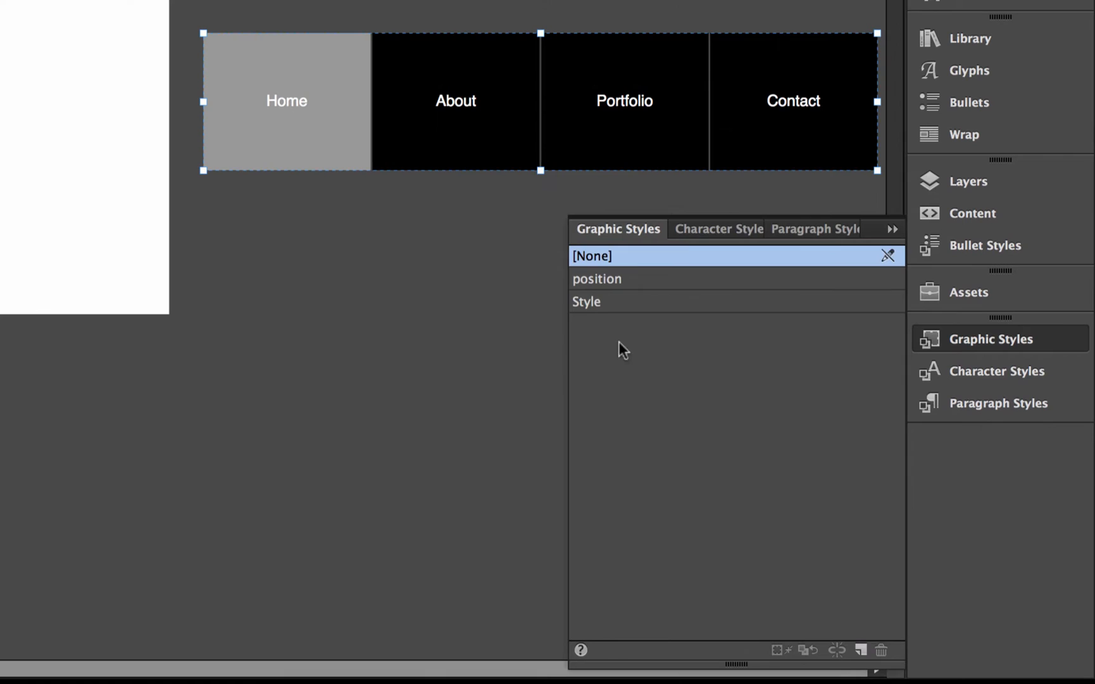
click(593, 299)
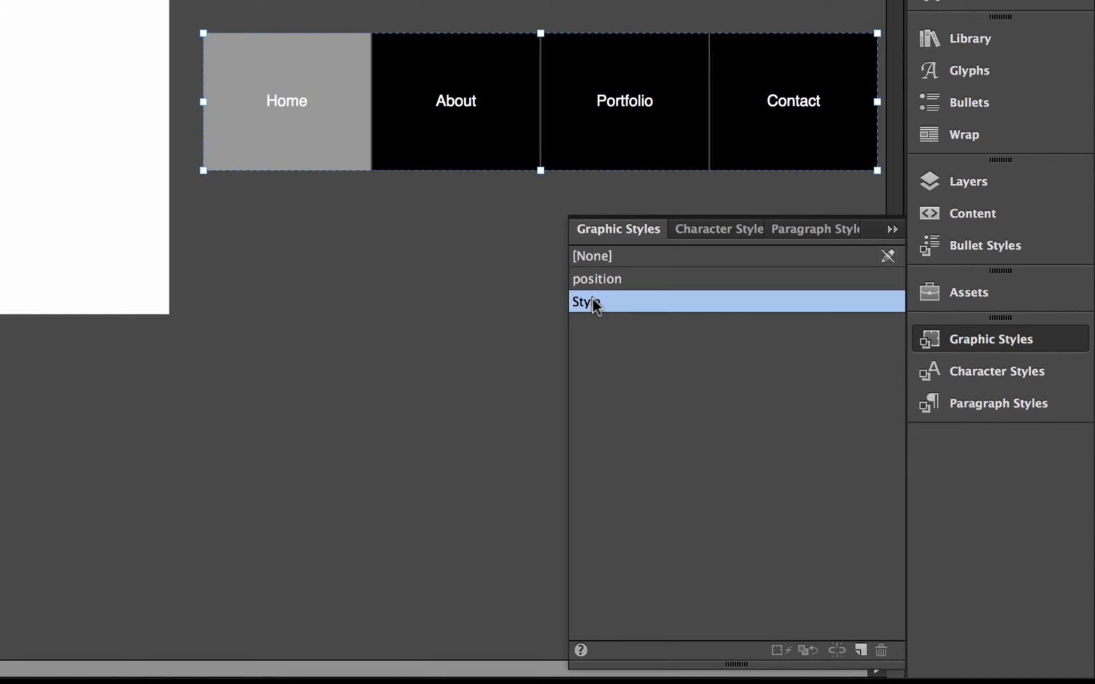
double_click(593, 299)
text(menu)
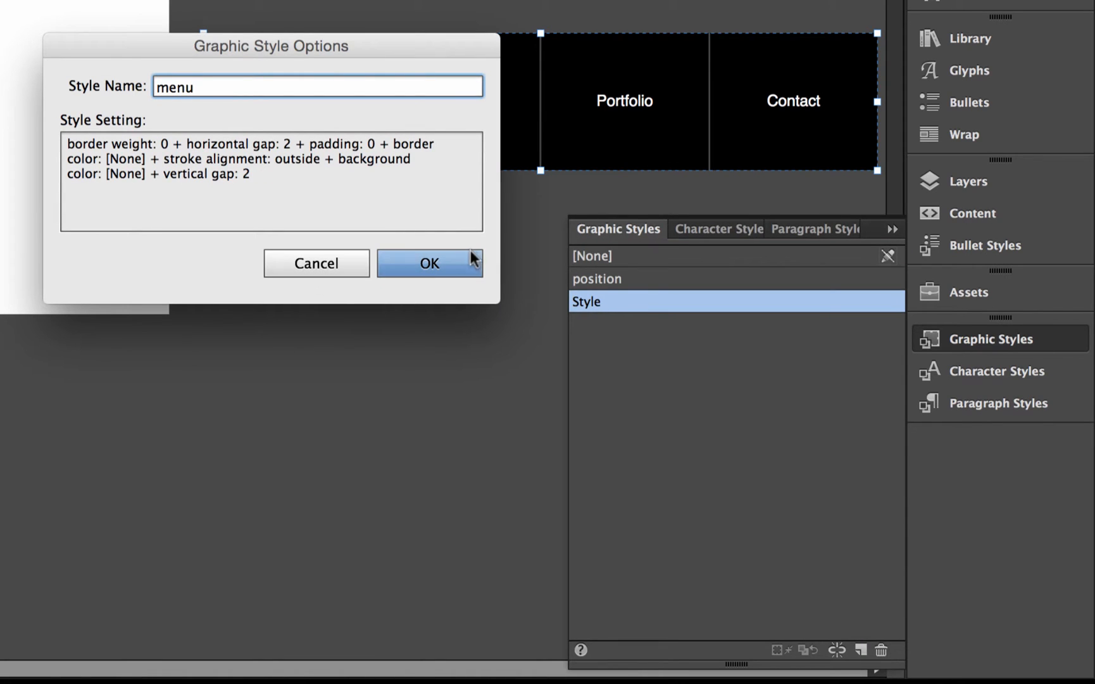
click(438, 254)
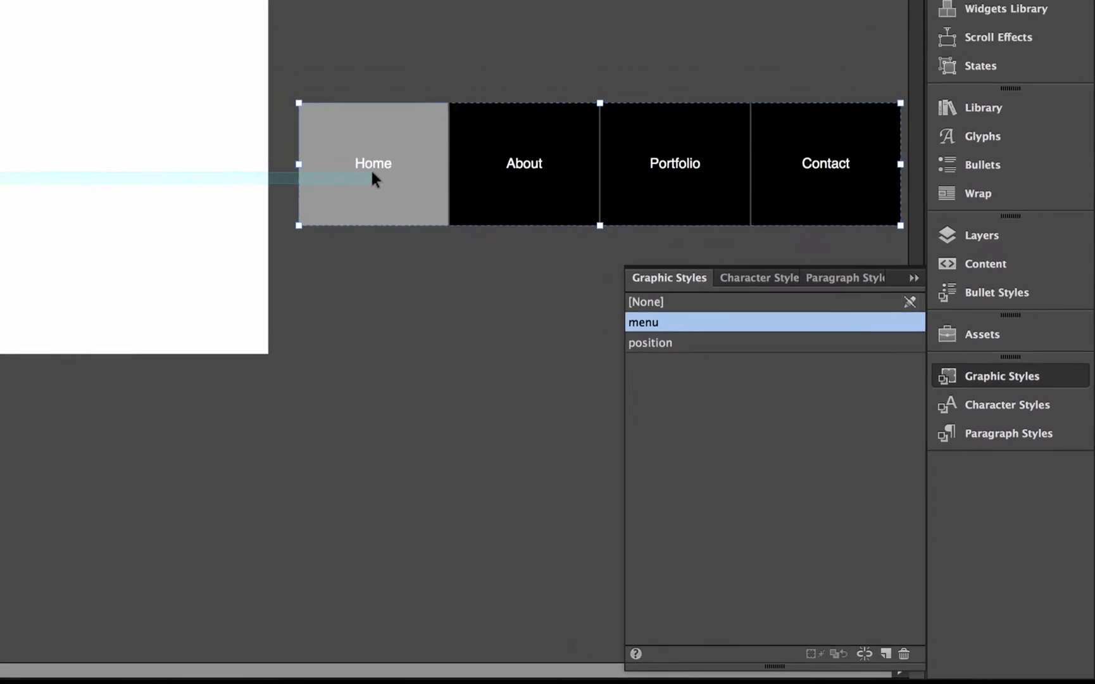
click(123, 183)
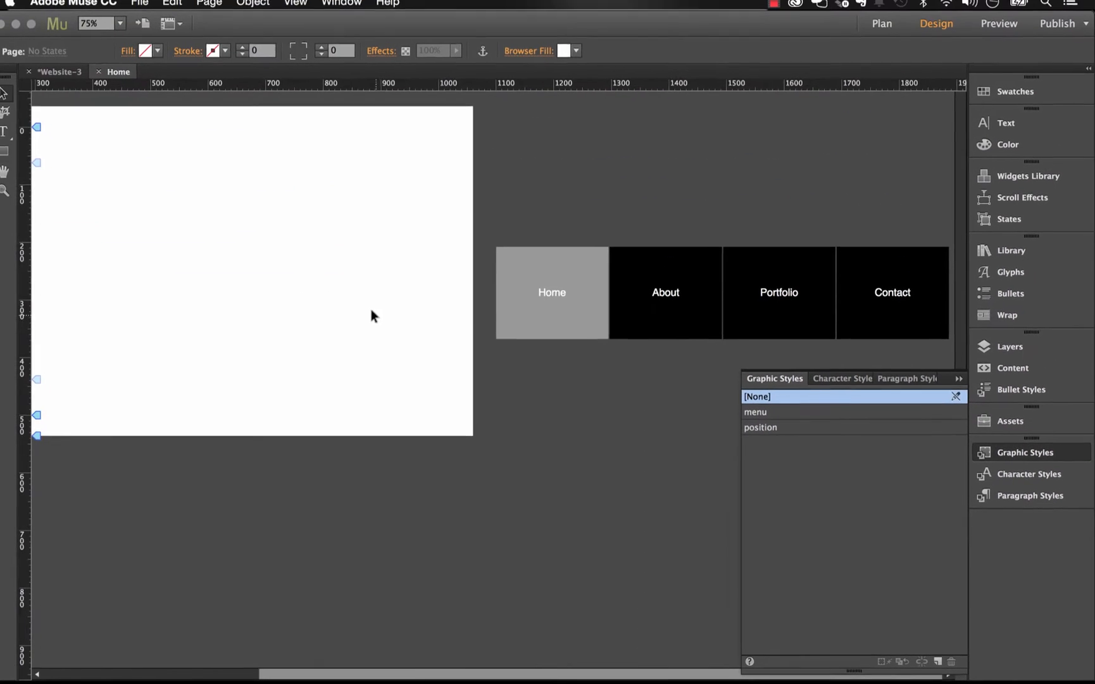
Review the Motor Menu widget's options and compare its Nav Menu Graphic Style with the new menu style.
key(space)
drag(278, 309, 648, 309)
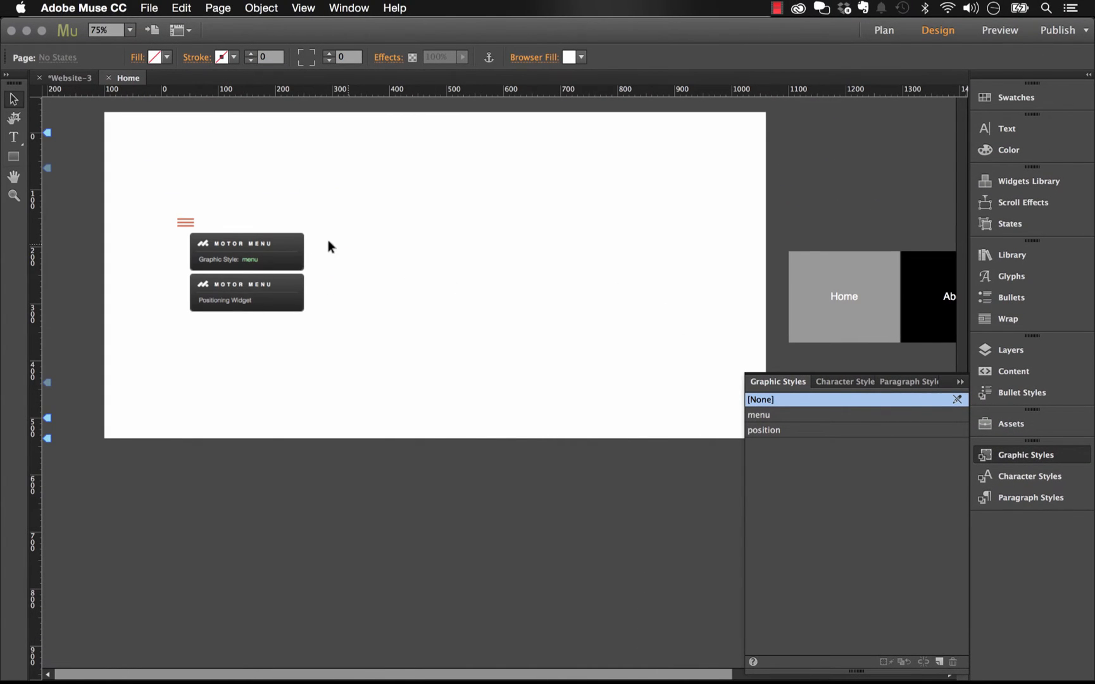
click(292, 236)
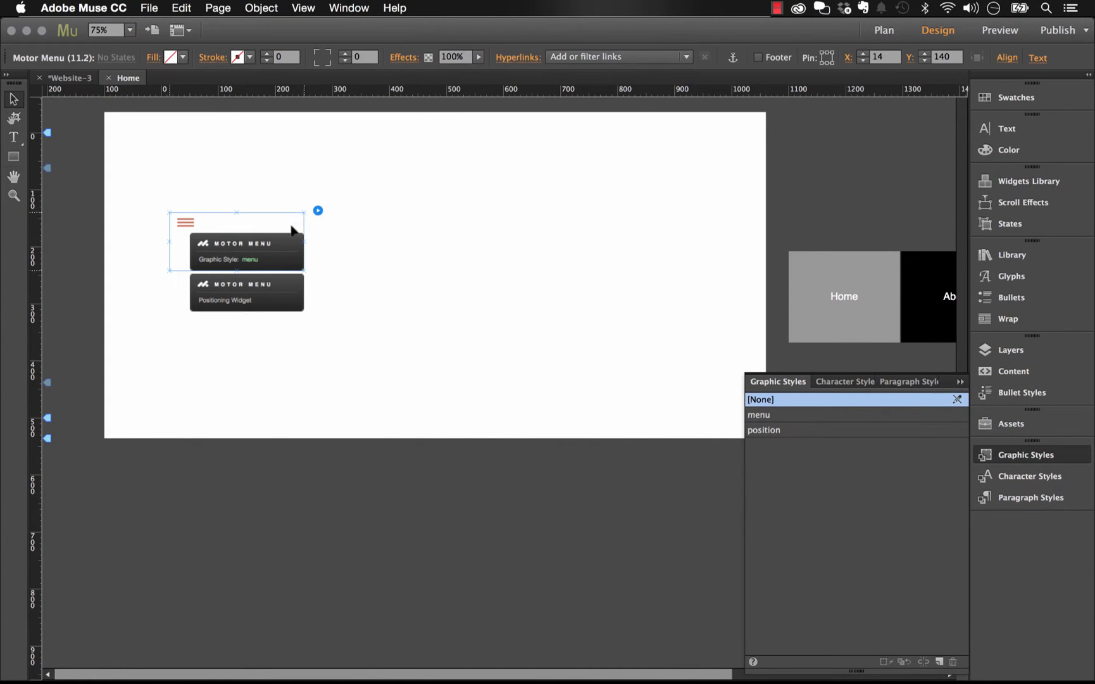
click(318, 211)
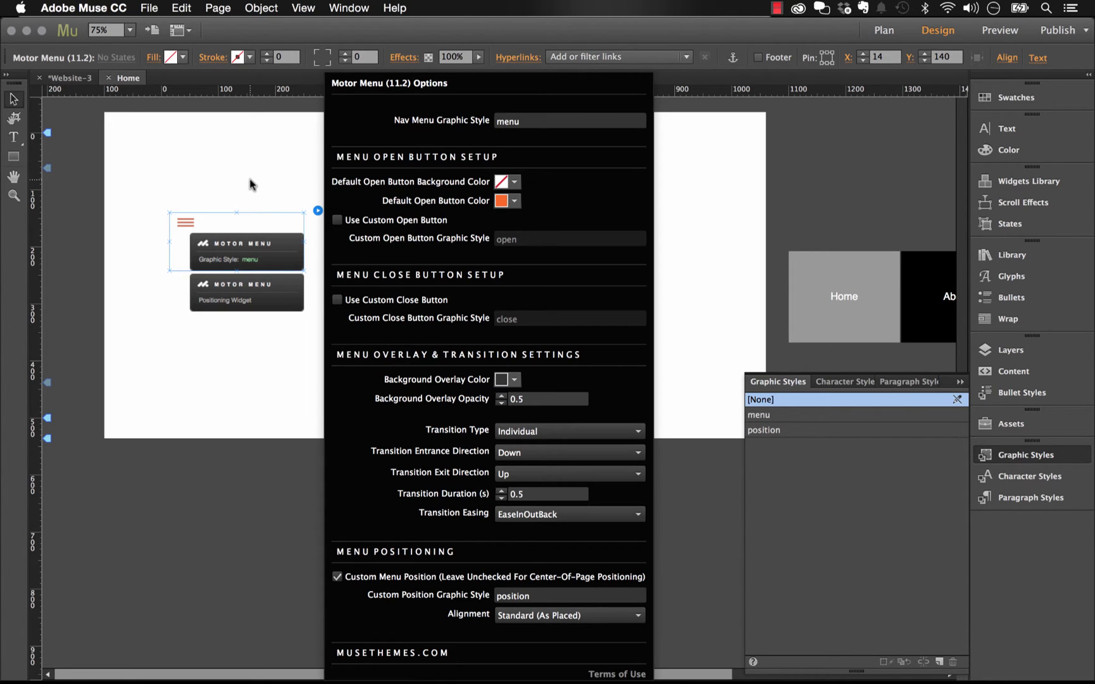
click(250, 184)
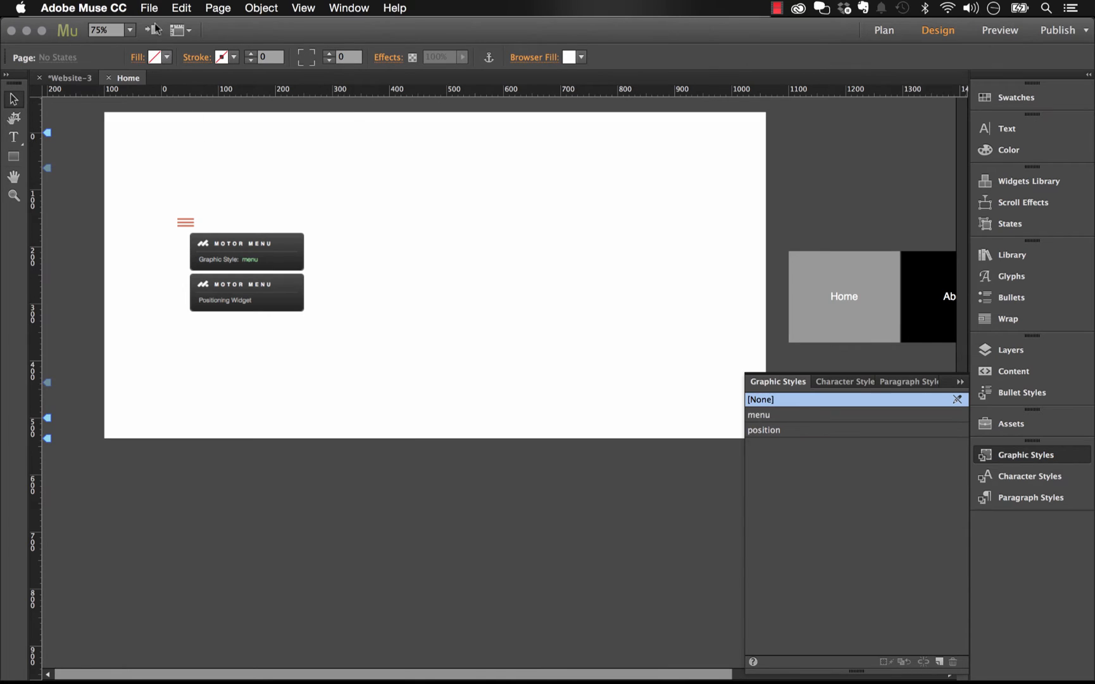
Preview the page in Chrome and test opening and closing the motor menu overlay.
click(150, 7)
click(253, 250)
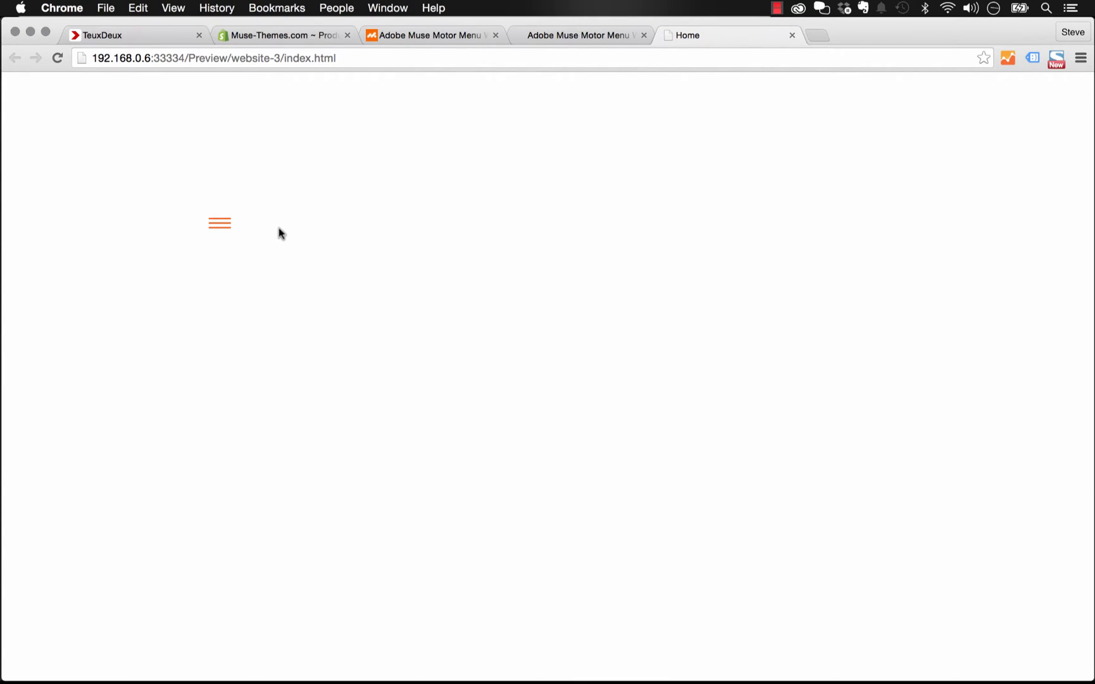
click(219, 225)
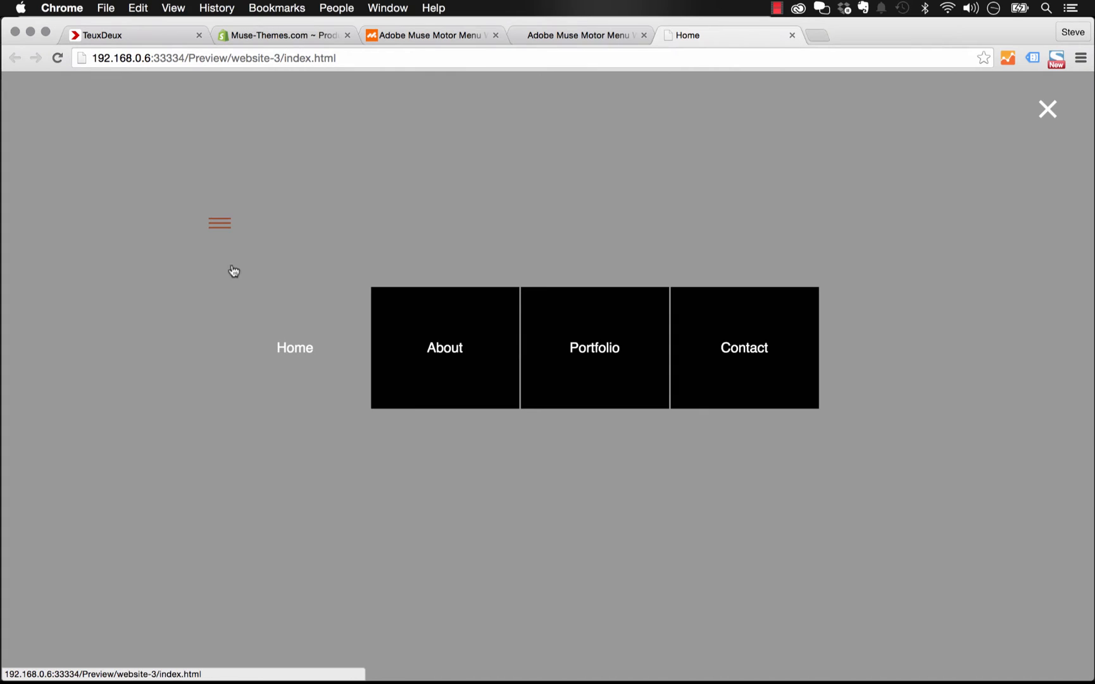
click(1049, 112)
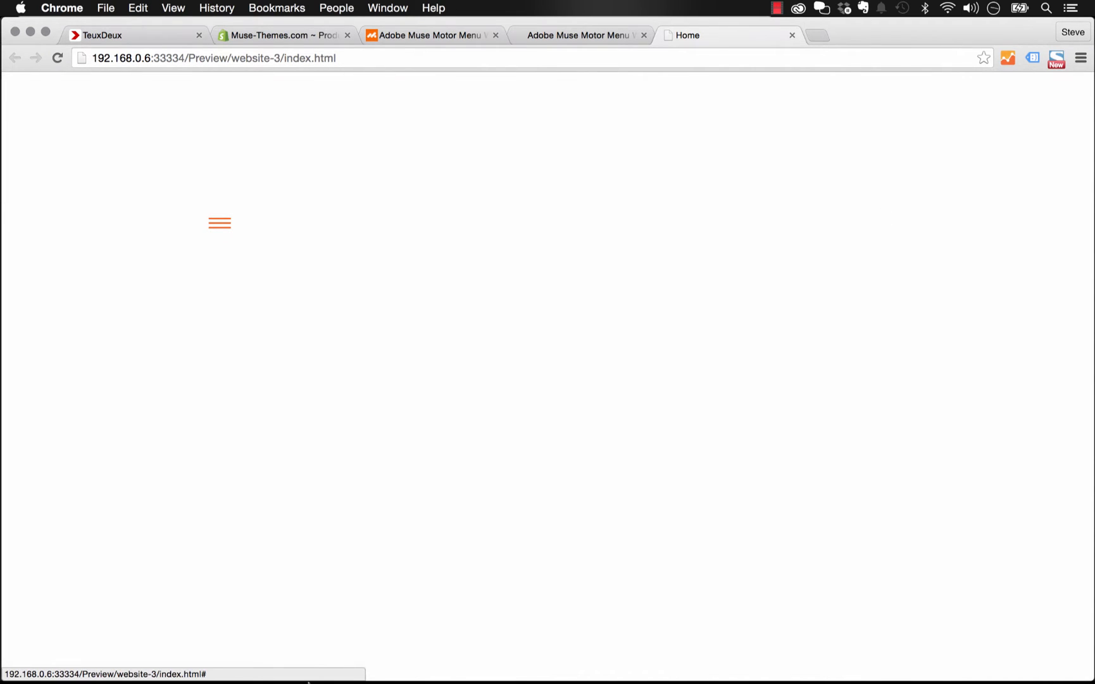
Return to Adobe Muse and set the Motor Menu widget's Default Open Button Color to black.
click(310, 671)
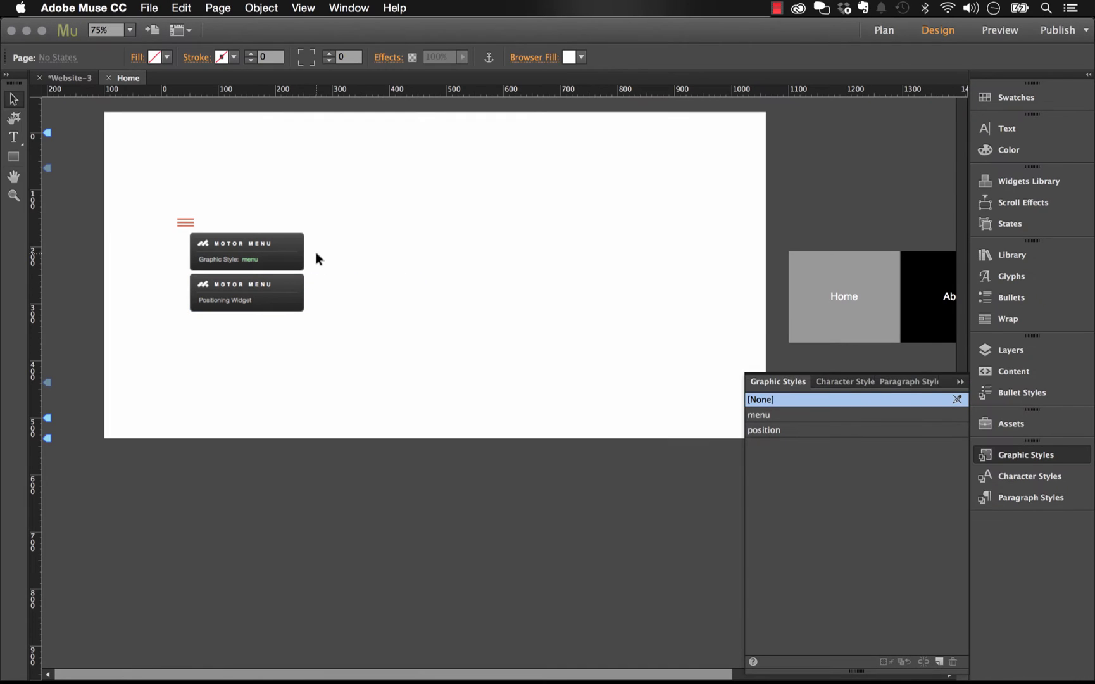
click(292, 244)
click(314, 212)
click(301, 219)
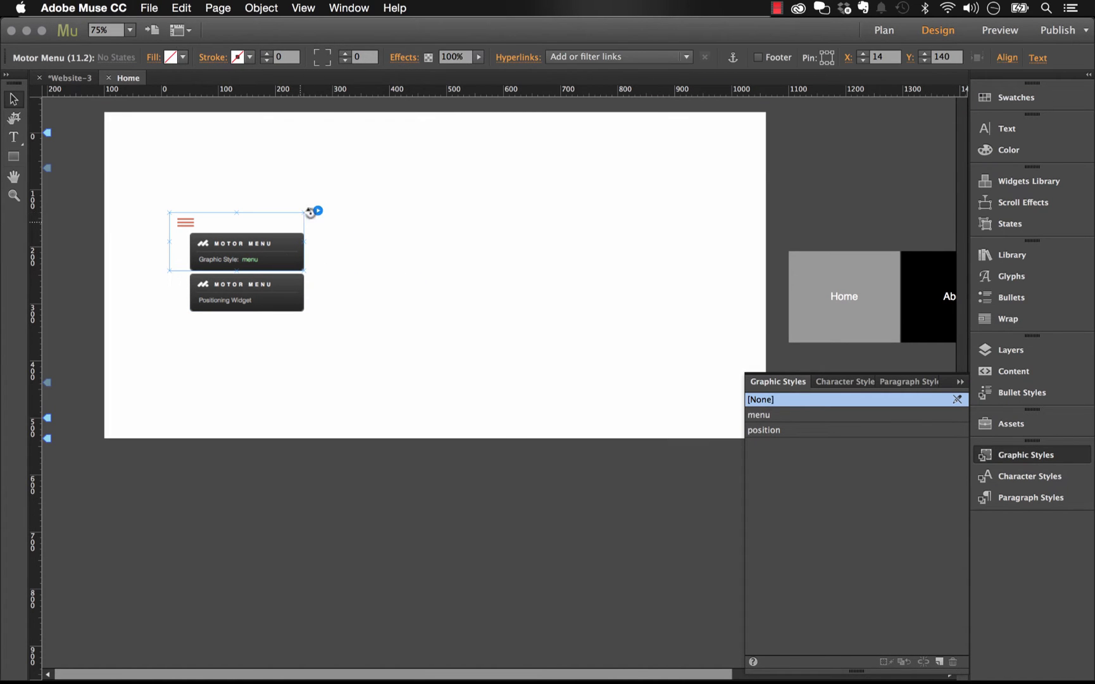
click(317, 212)
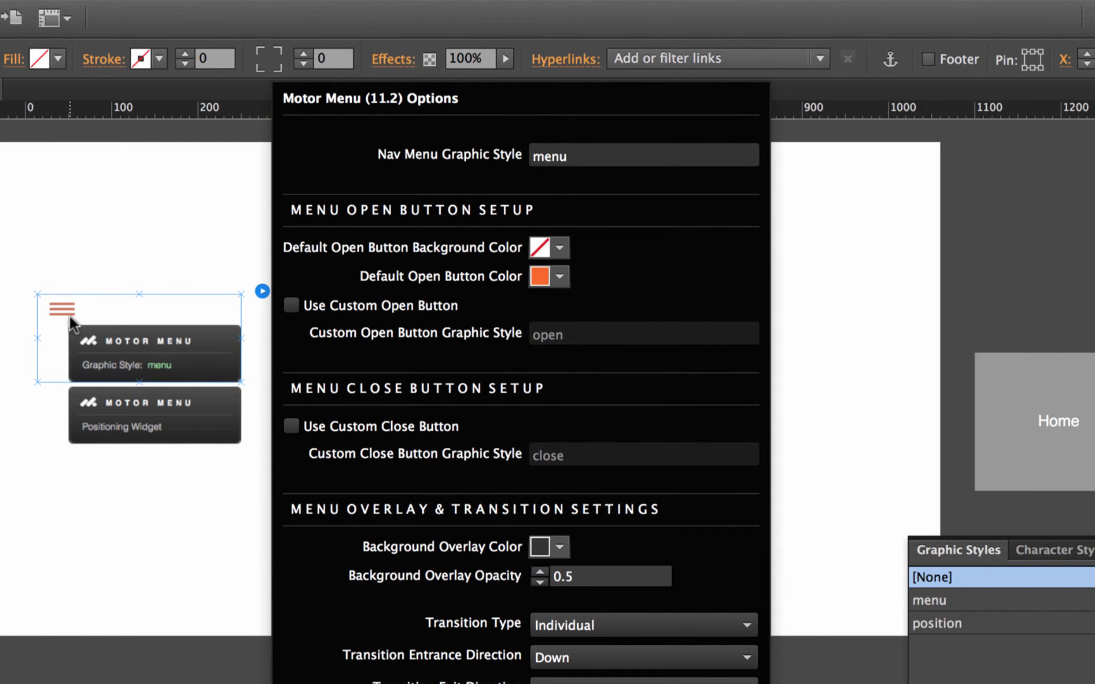
click(563, 280)
click(610, 345)
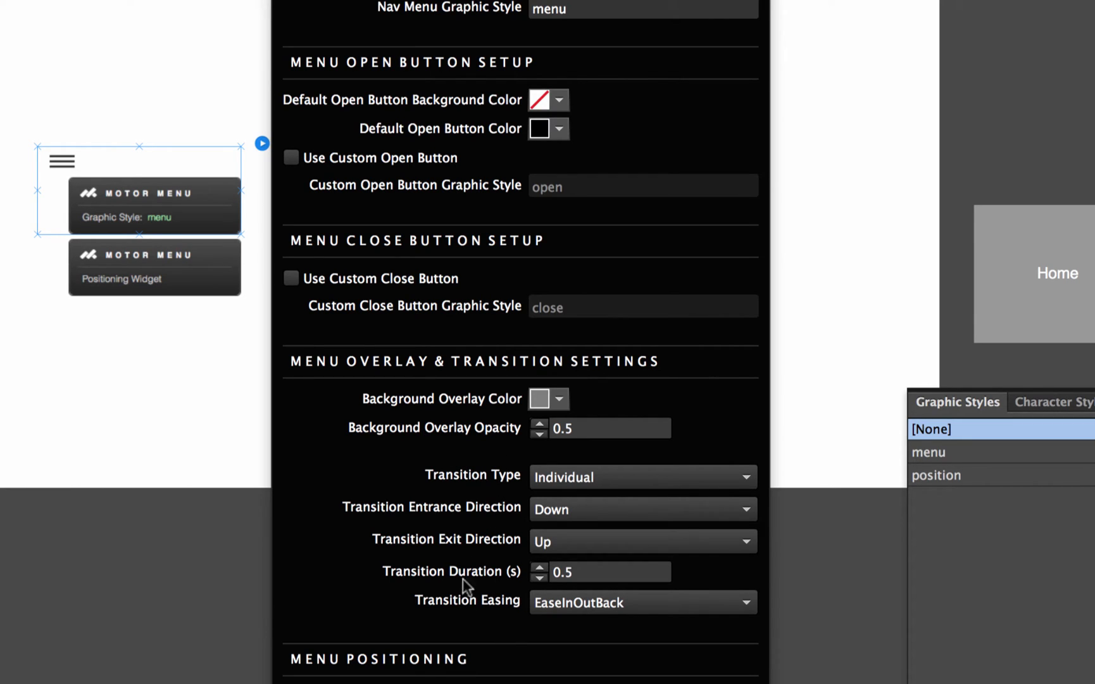
Set the Motor Menu's Background Overlay Color to black and its Background Overlay Opacity to 0.8.
click(560, 400)
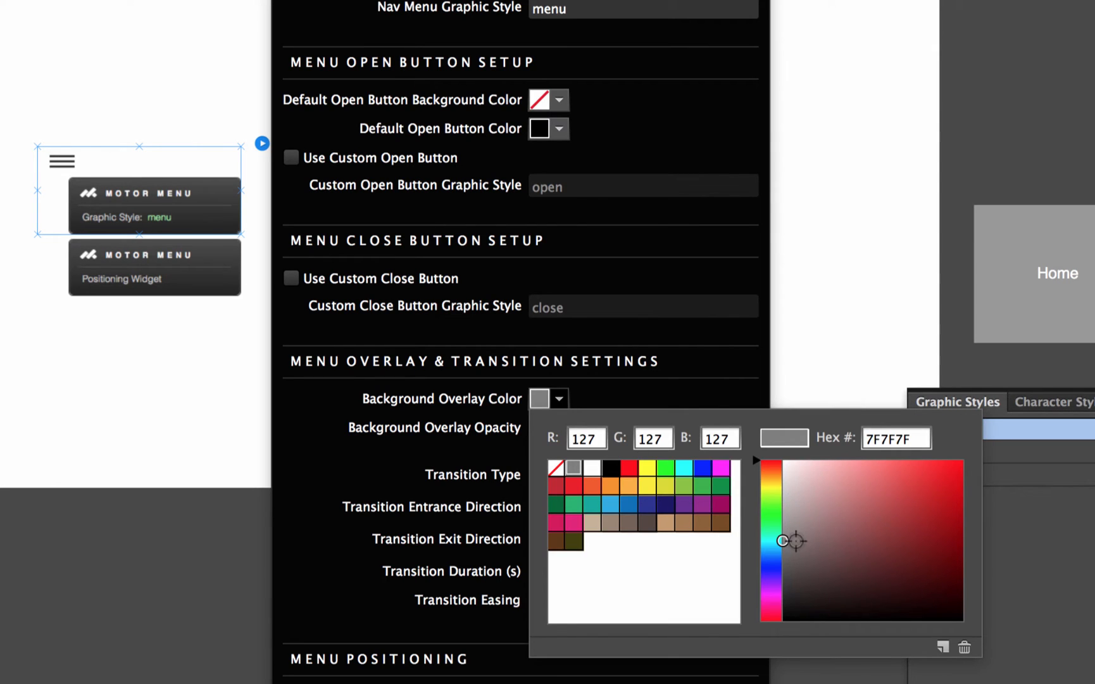
click(611, 468)
click(742, 305)
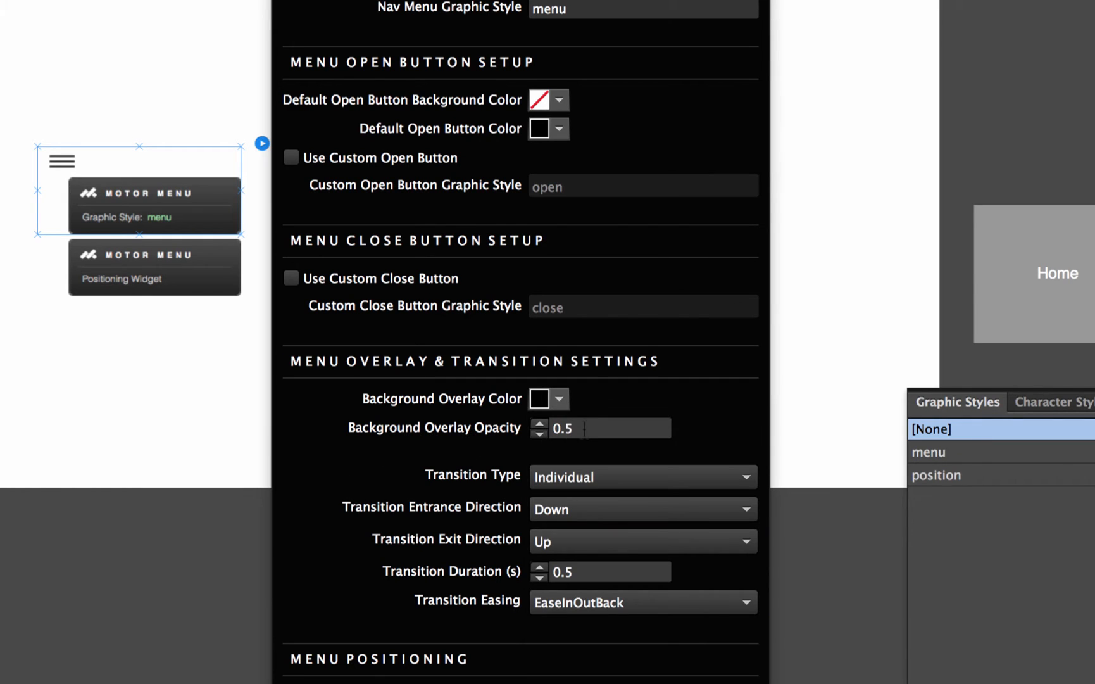
click(550, 430)
click(540, 424)
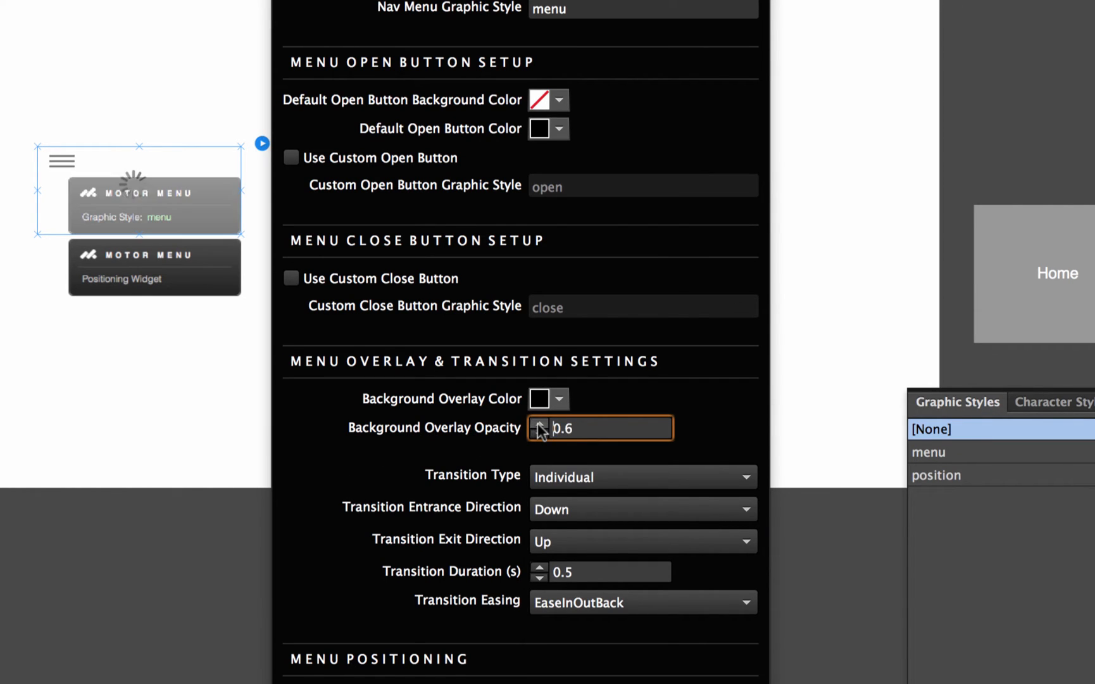
click(540, 424)
click(540, 424)
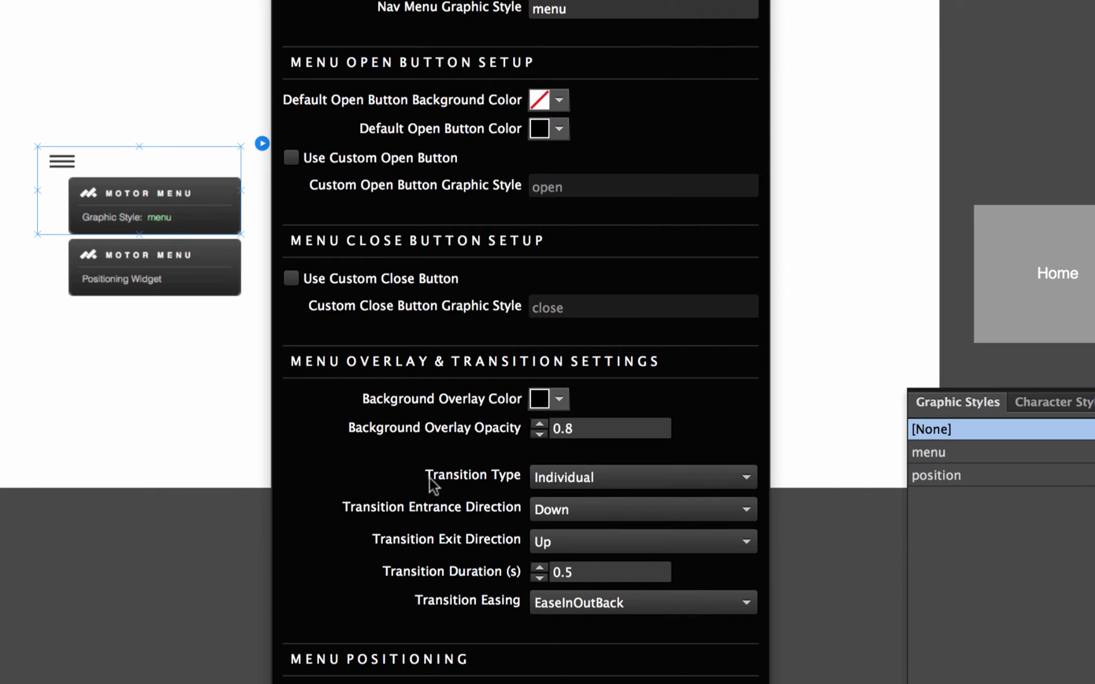
Examine the choices available for the Motor Menu's Transition Type.
click(562, 477)
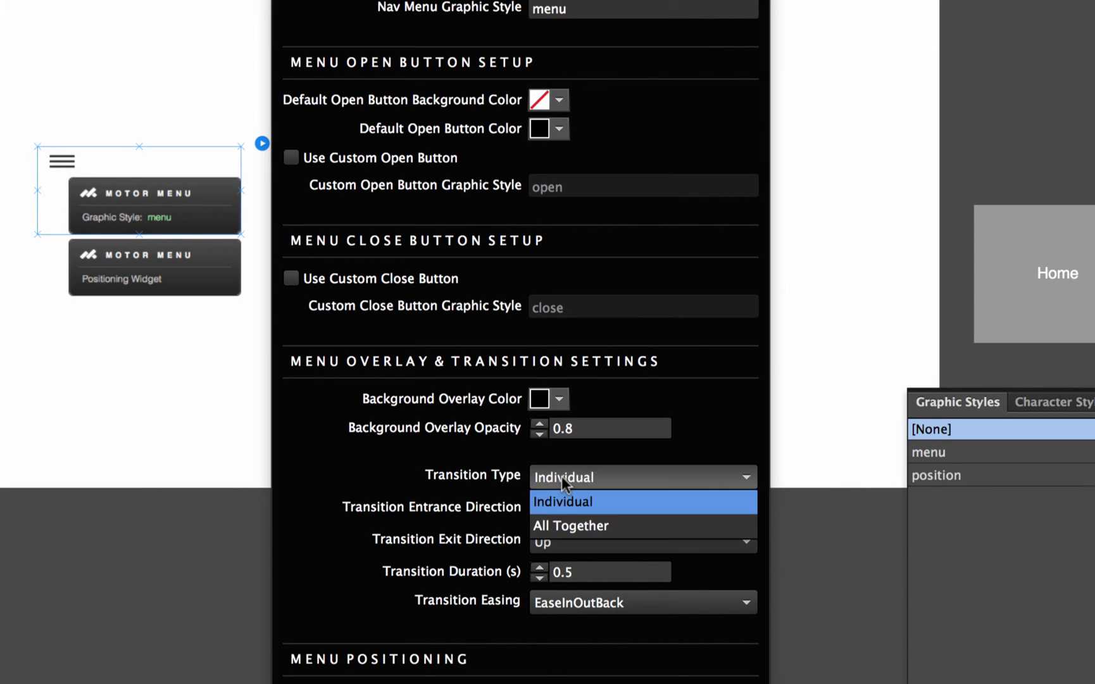
click(562, 476)
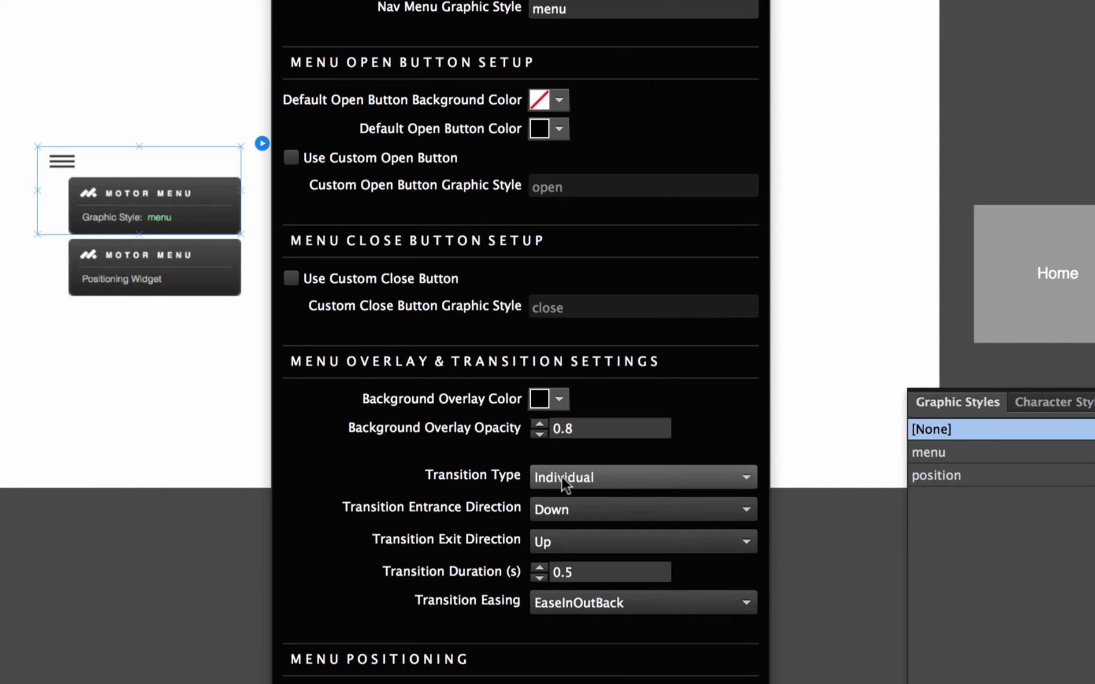
Set the Motor Menu's Transition Type to Individual and its Transition Entrance Direction to Down.
click(563, 480)
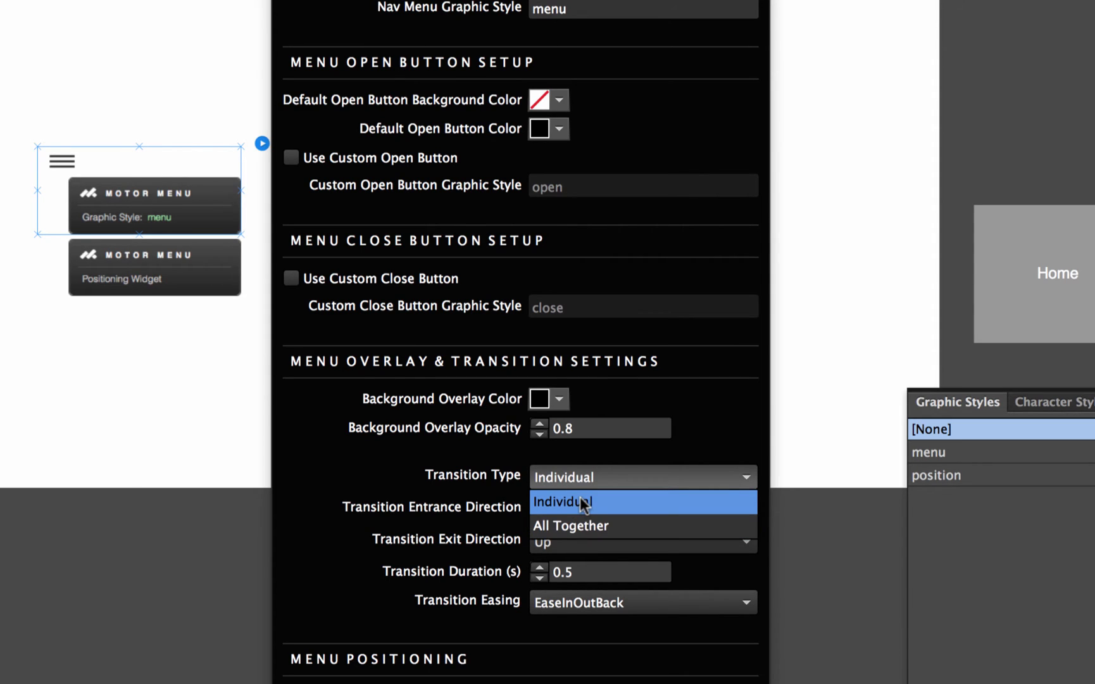
click(580, 497)
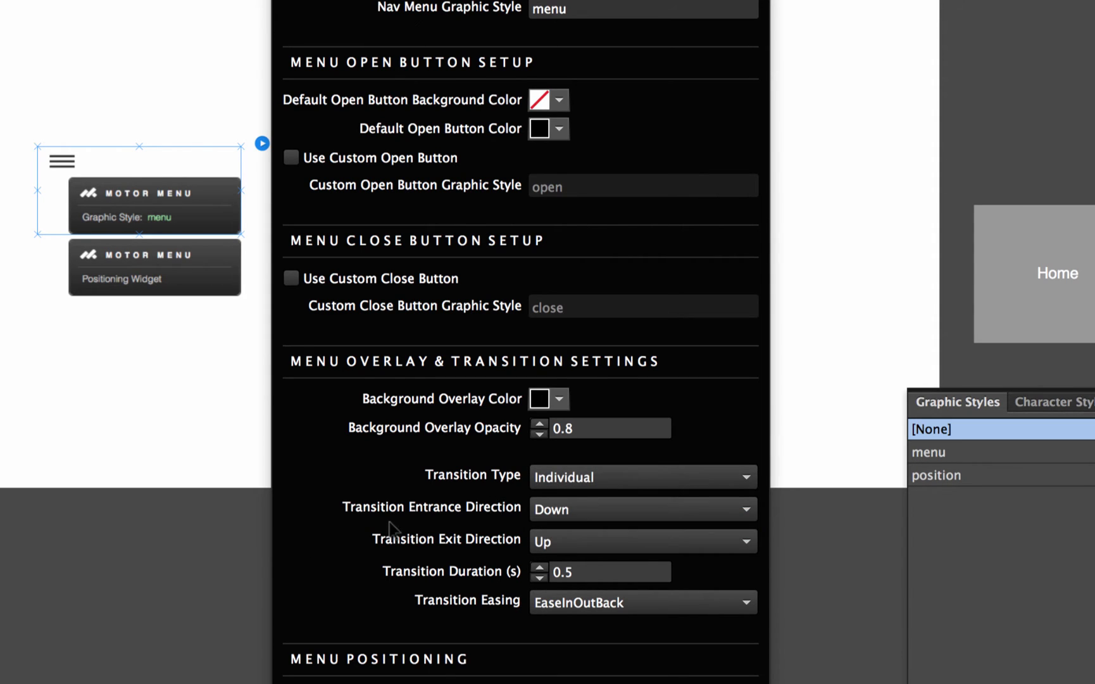
click(554, 507)
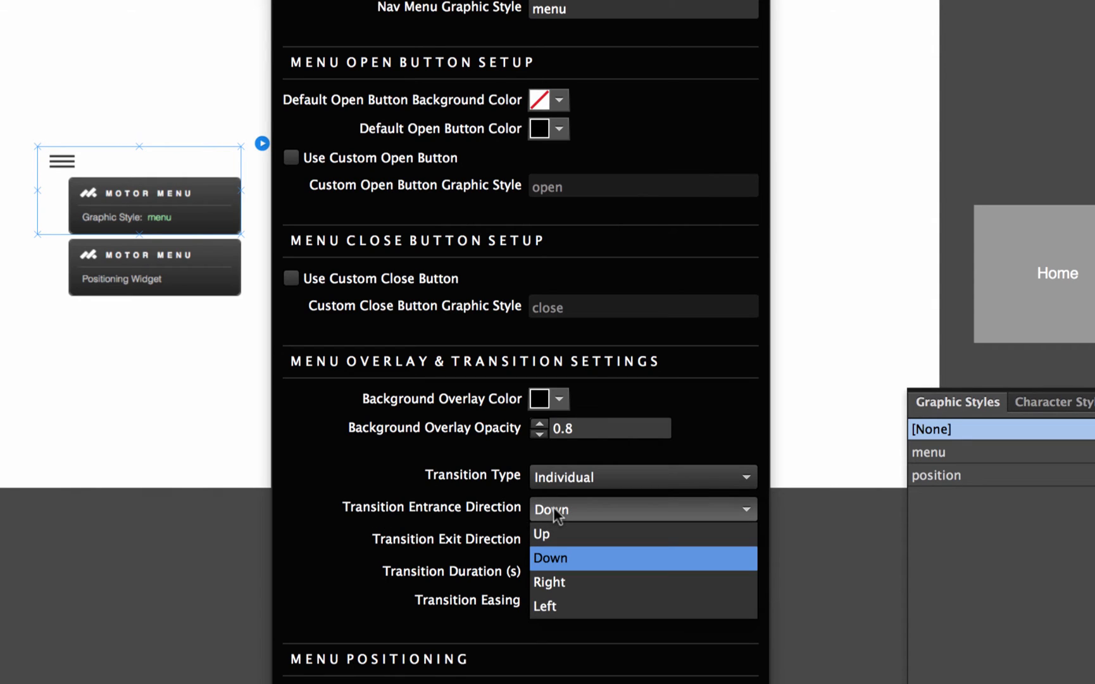
click(553, 556)
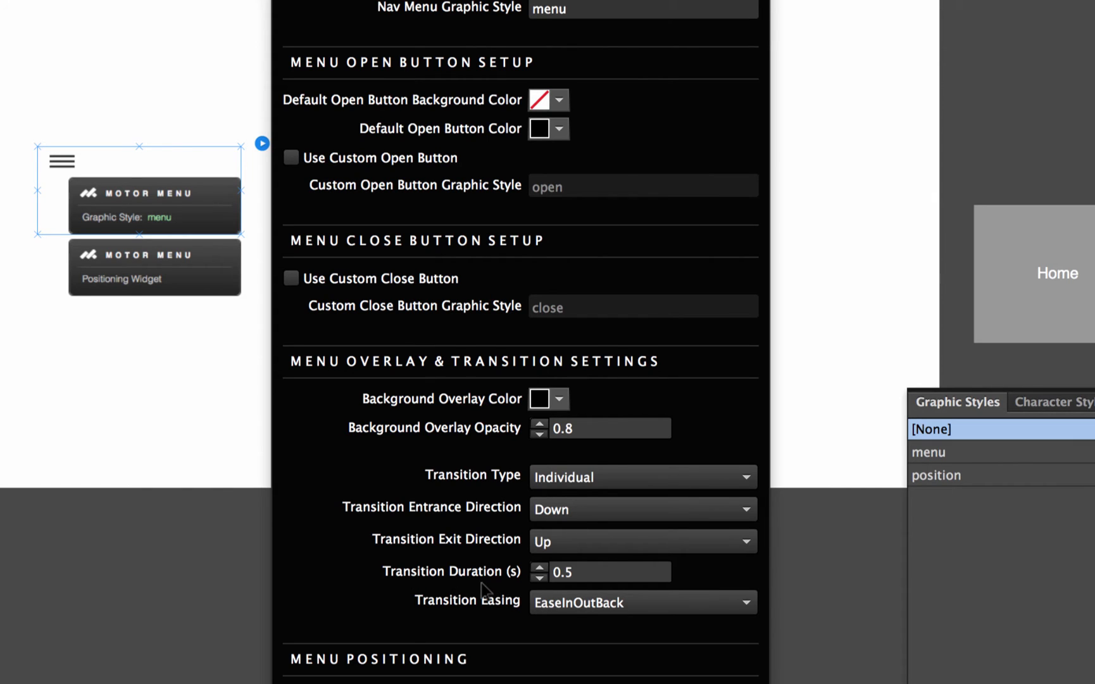
Set the Motor Menu's Transition Duration to 0.8 seconds and its Transition Easing to EaseOutSine.
click(541, 567)
click(541, 566)
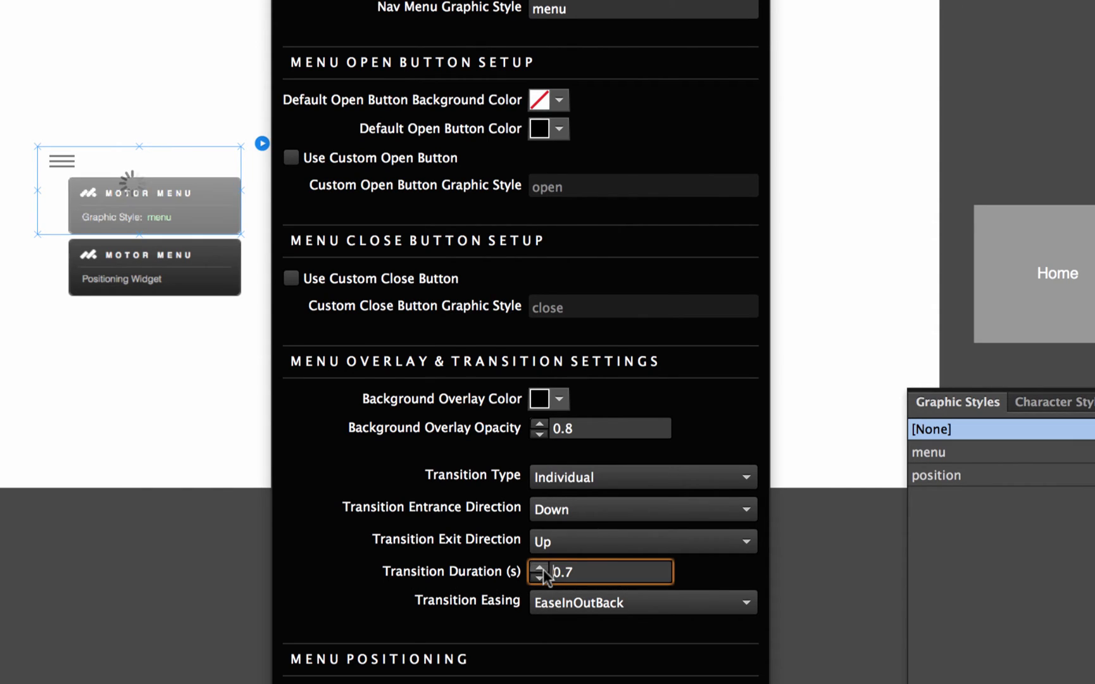
click(541, 566)
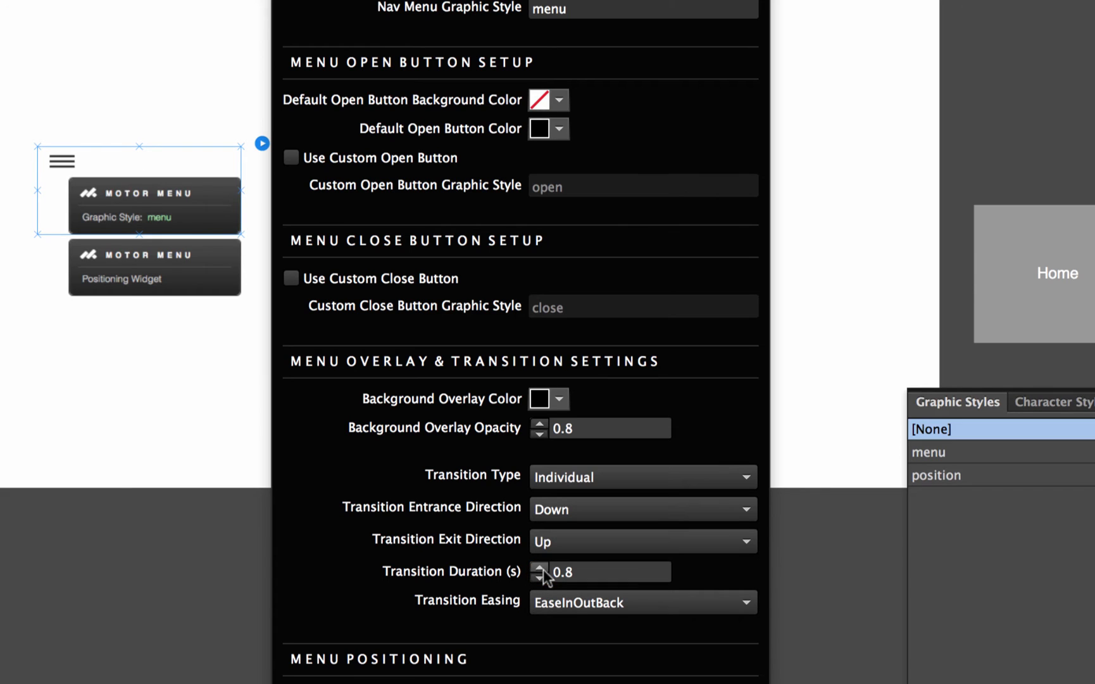
click(561, 604)
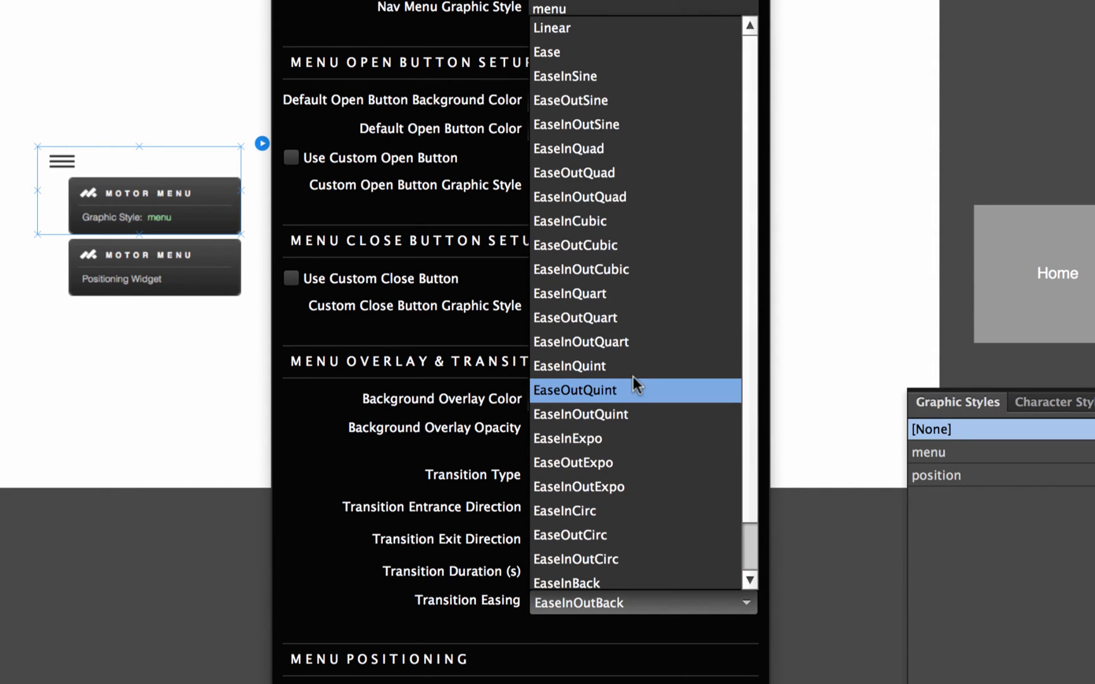
click(593, 100)
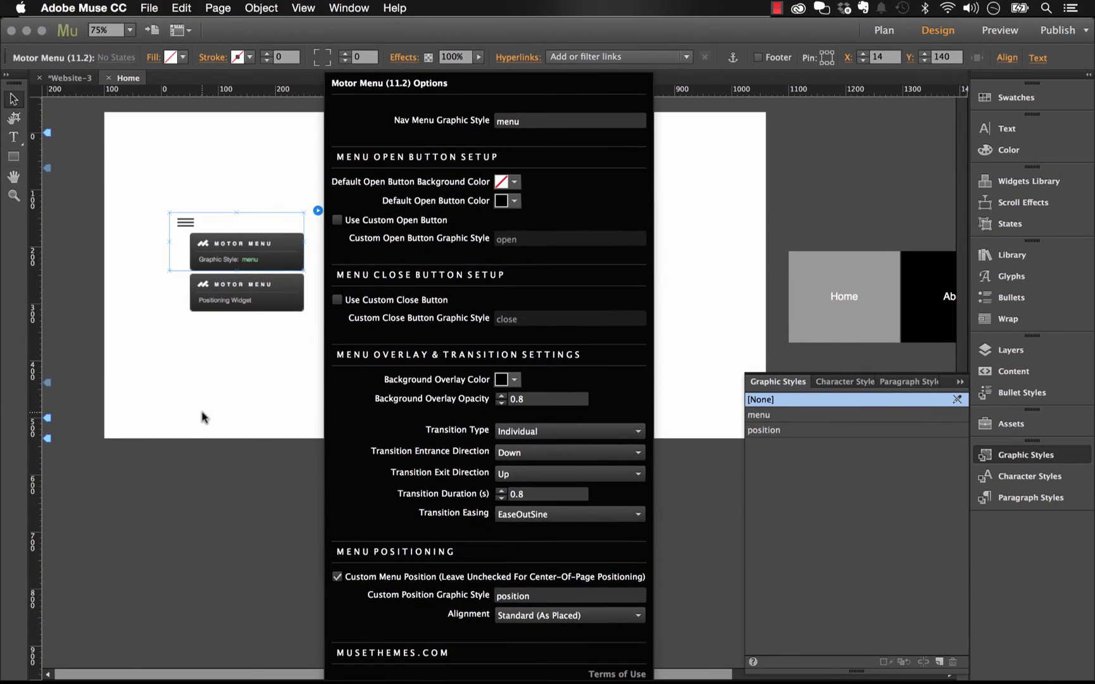
Preview the page in Chrome and test the motor menu's entrance and exit transitions.
click(86, 447)
click(147, 8)
click(251, 246)
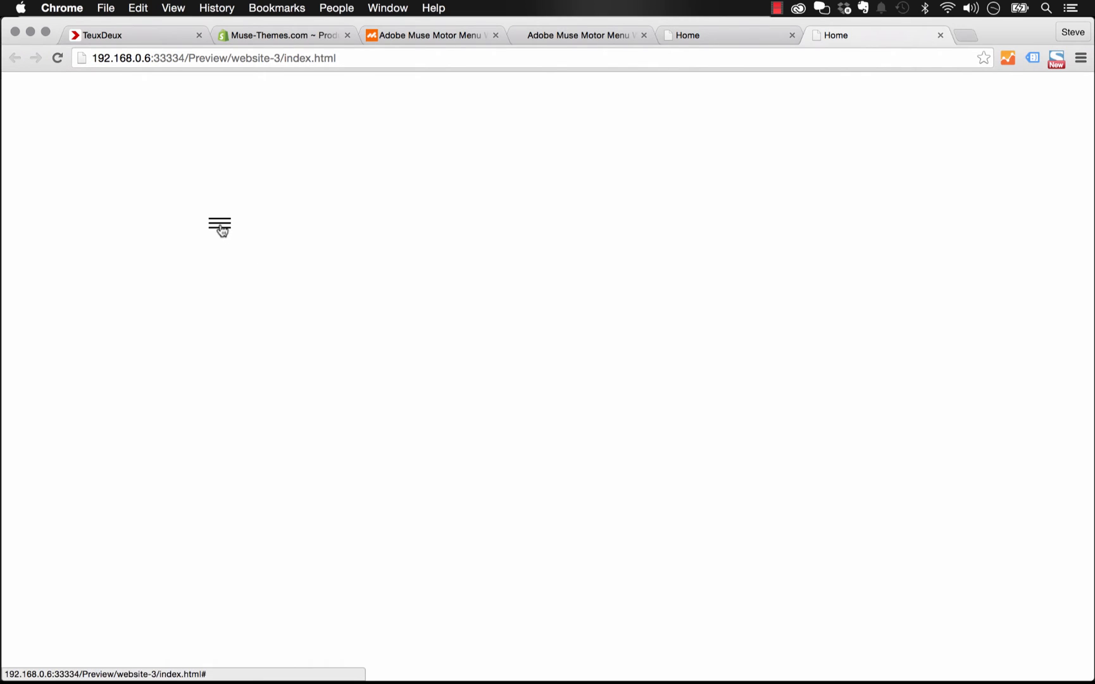
click(220, 225)
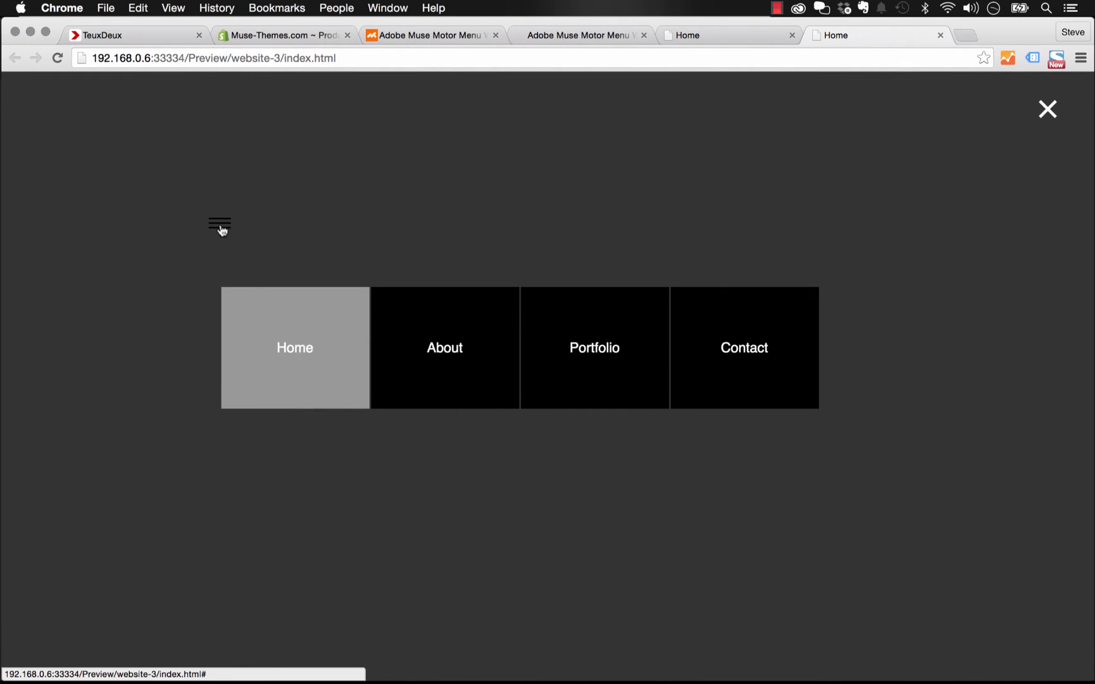
click(1047, 110)
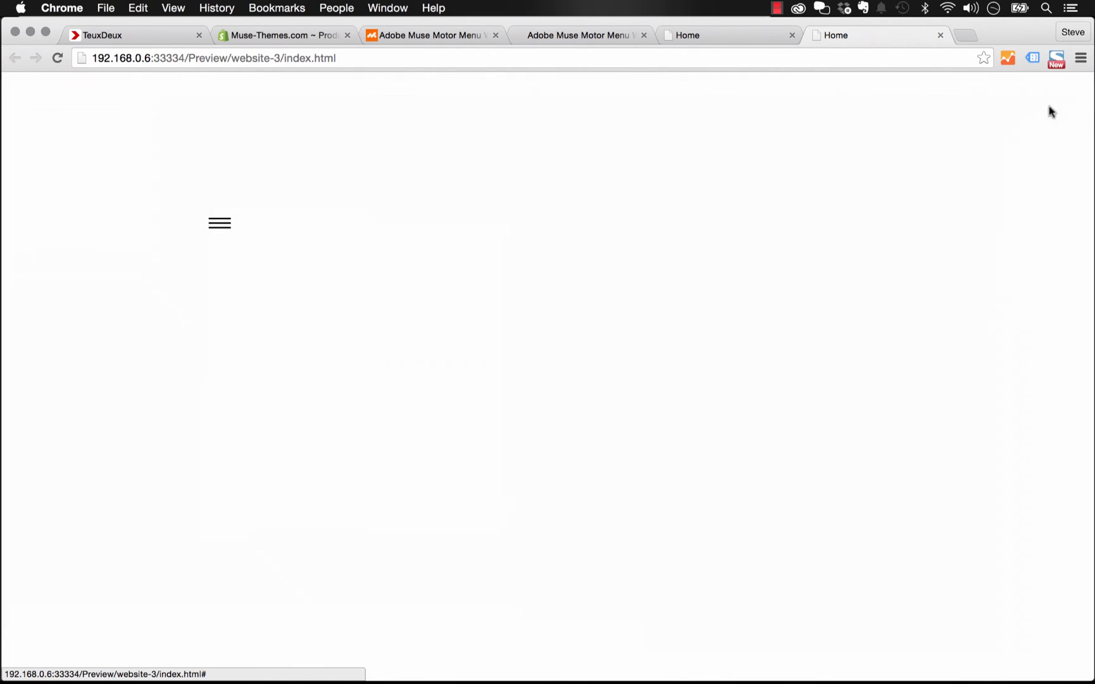
Return to Adobe Muse and review the Motor Menu's positioning options and the graphic style assigned to the Positioning Widget.
mouse_move(494, 681)
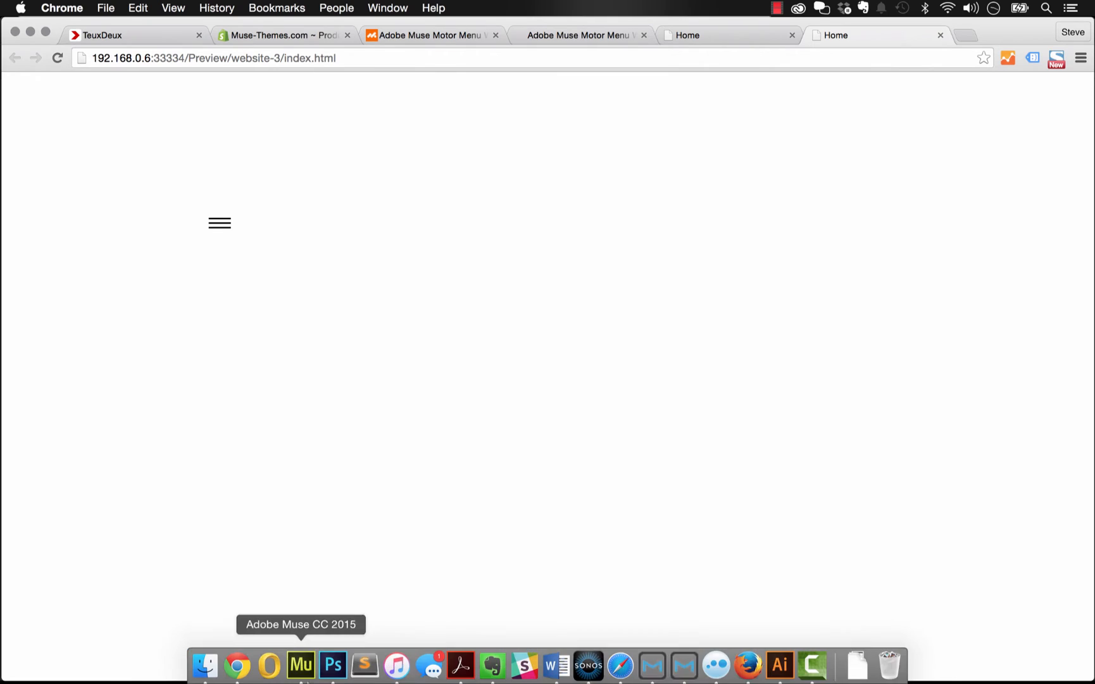
click(302, 677)
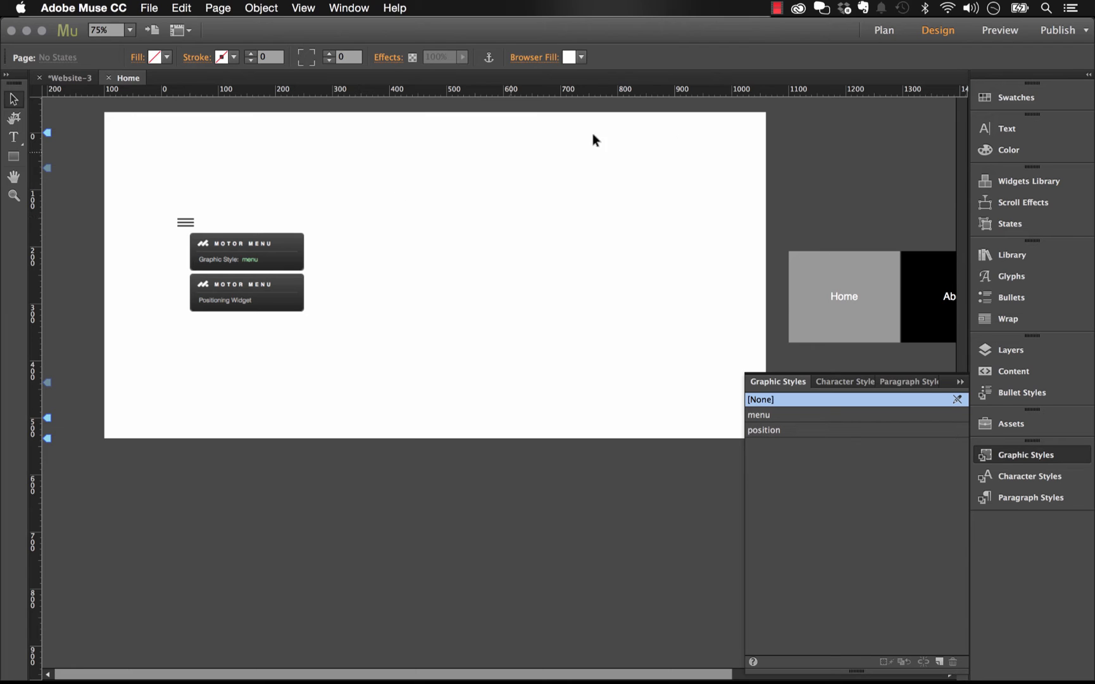
drag(885, 284, 823, 287)
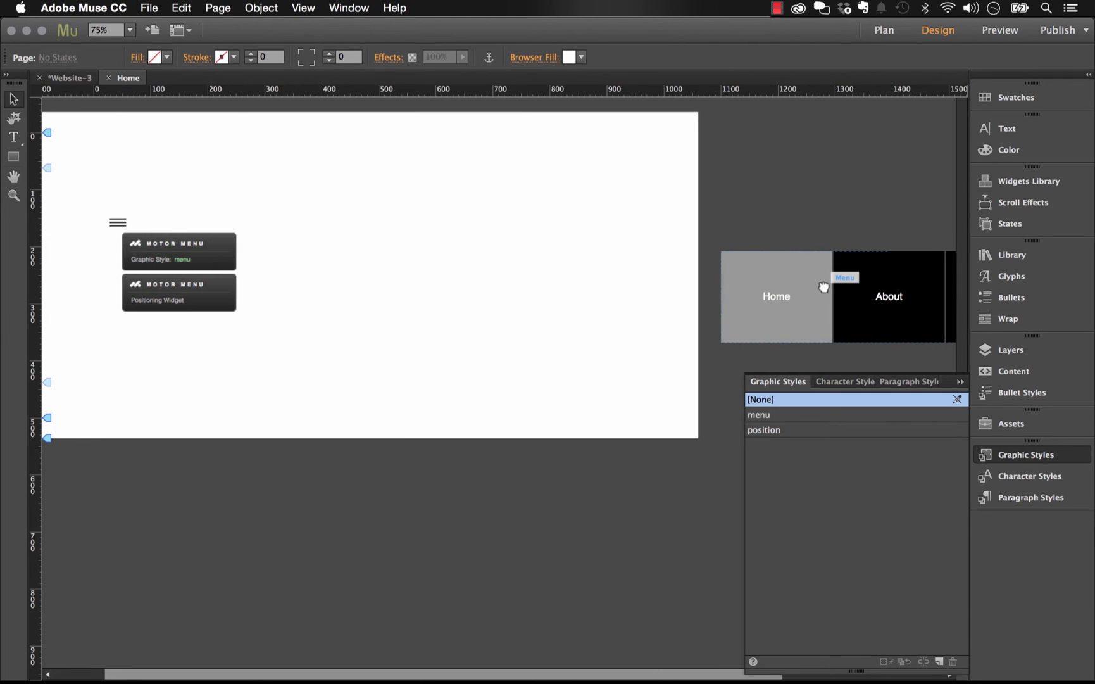
scroll(633, 297, left, 4)
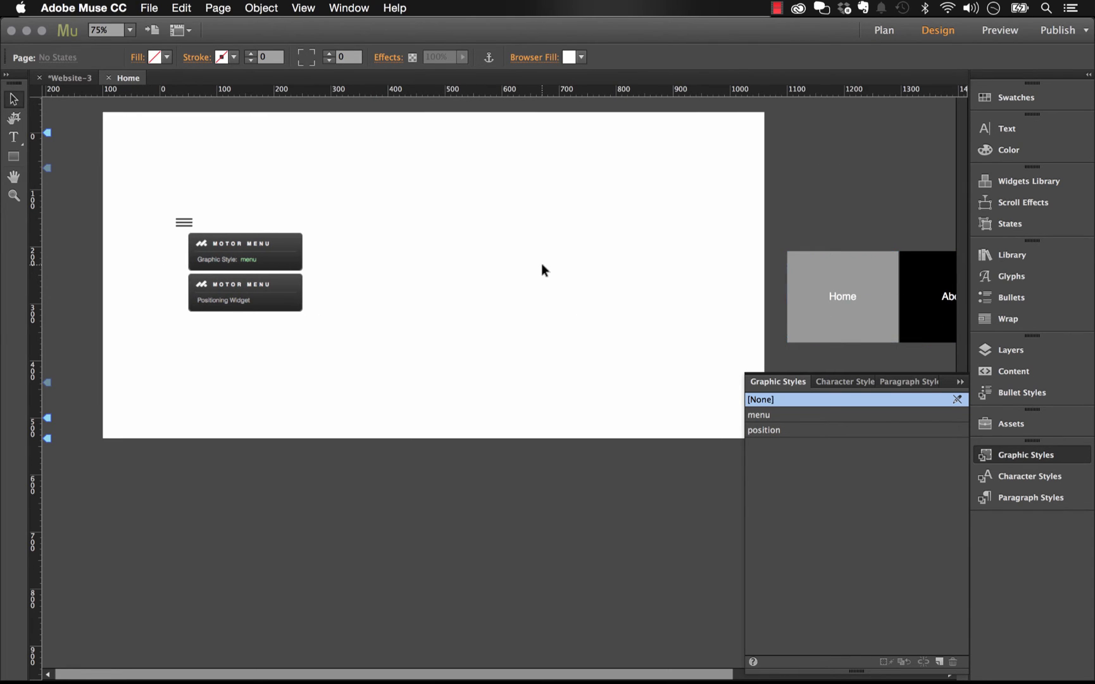
click(960, 382)
click(295, 298)
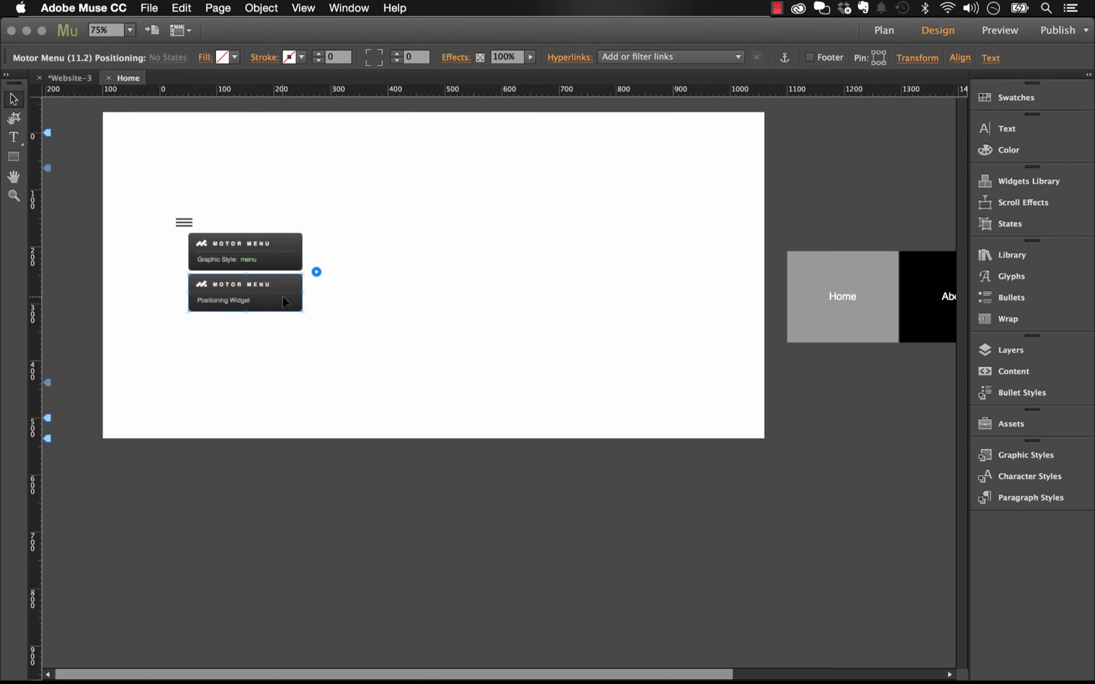
click(282, 250)
click(316, 210)
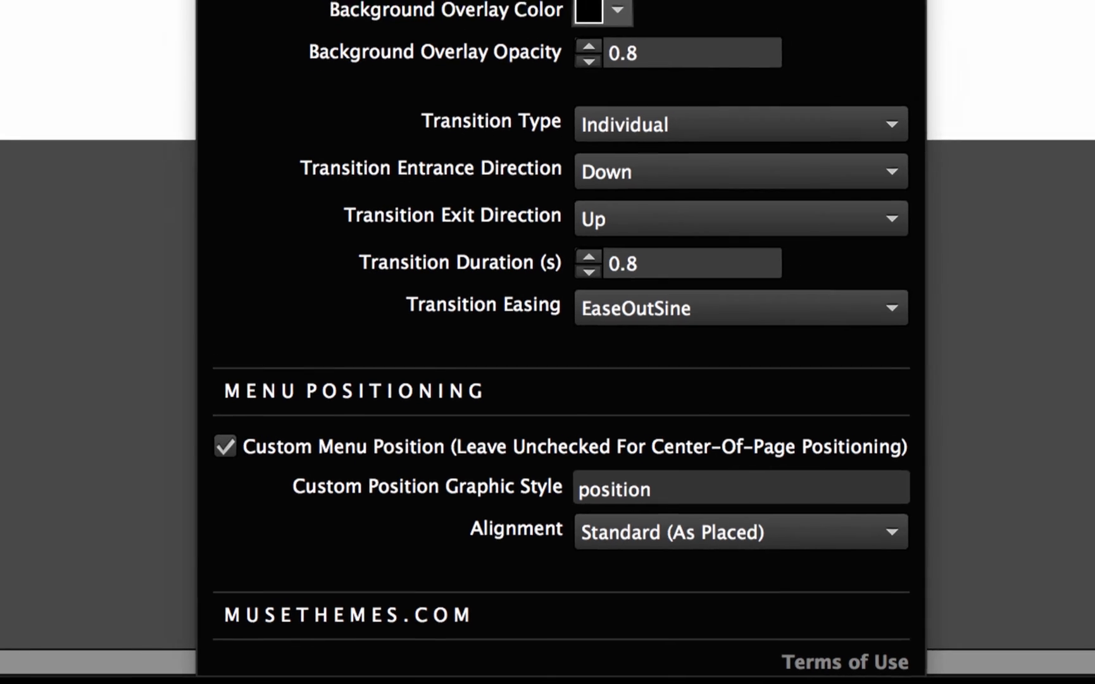
click(246, 197)
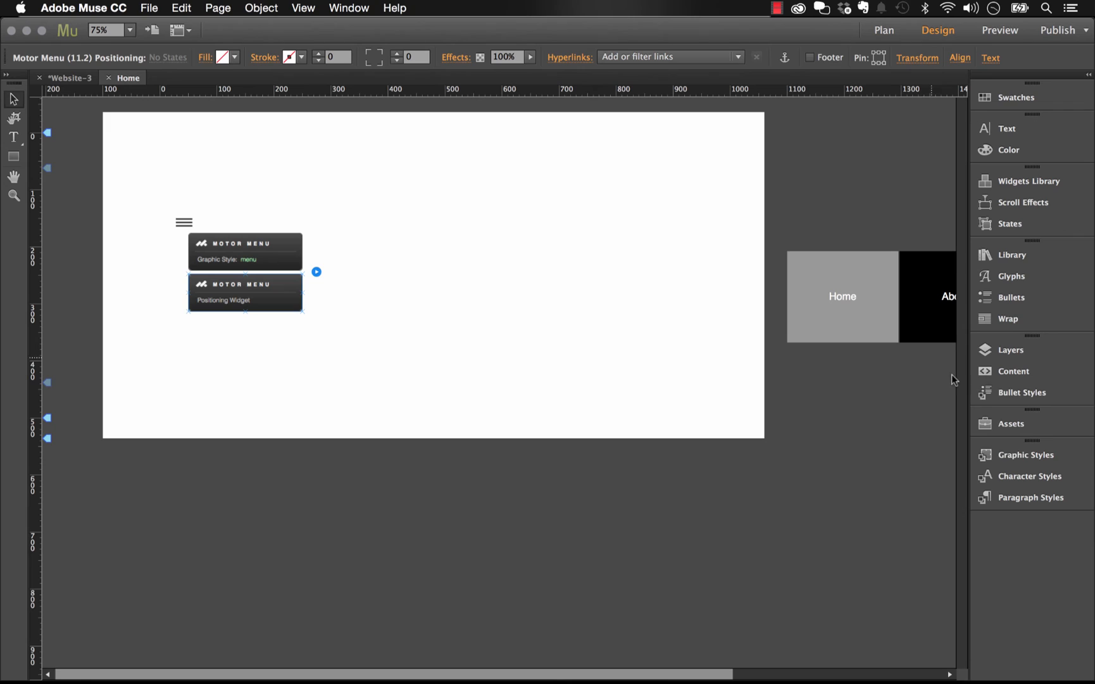
click(1012, 451)
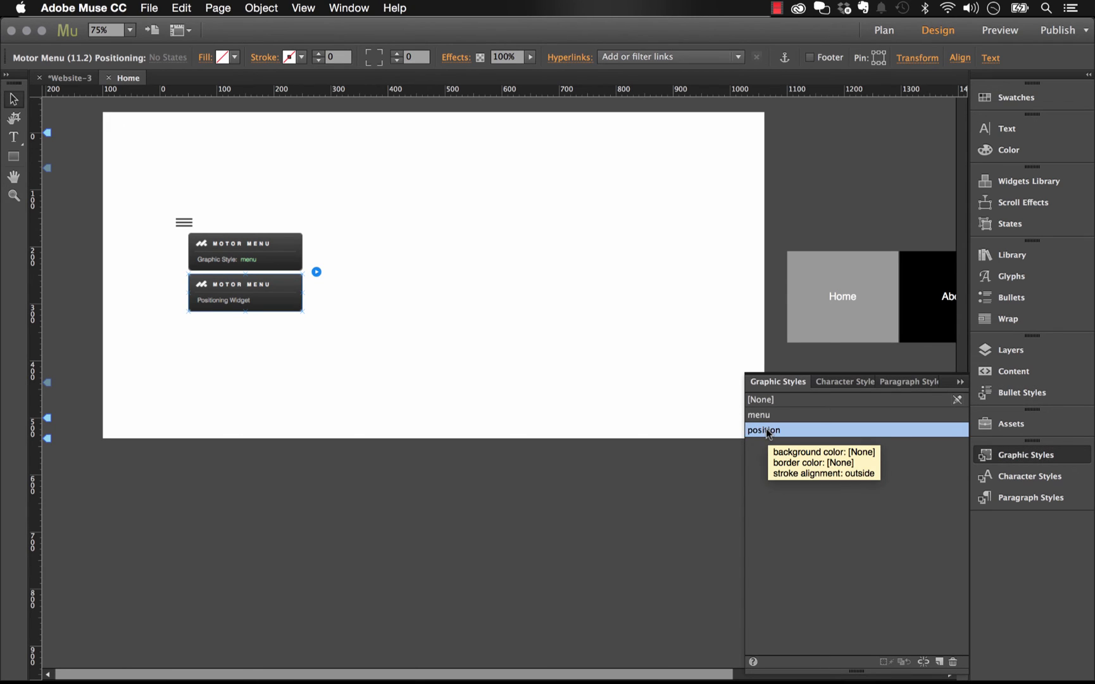
Try the Centered (On Y Axis) alignment for the Motor Menu and restore Standard (As Placed).
click(284, 232)
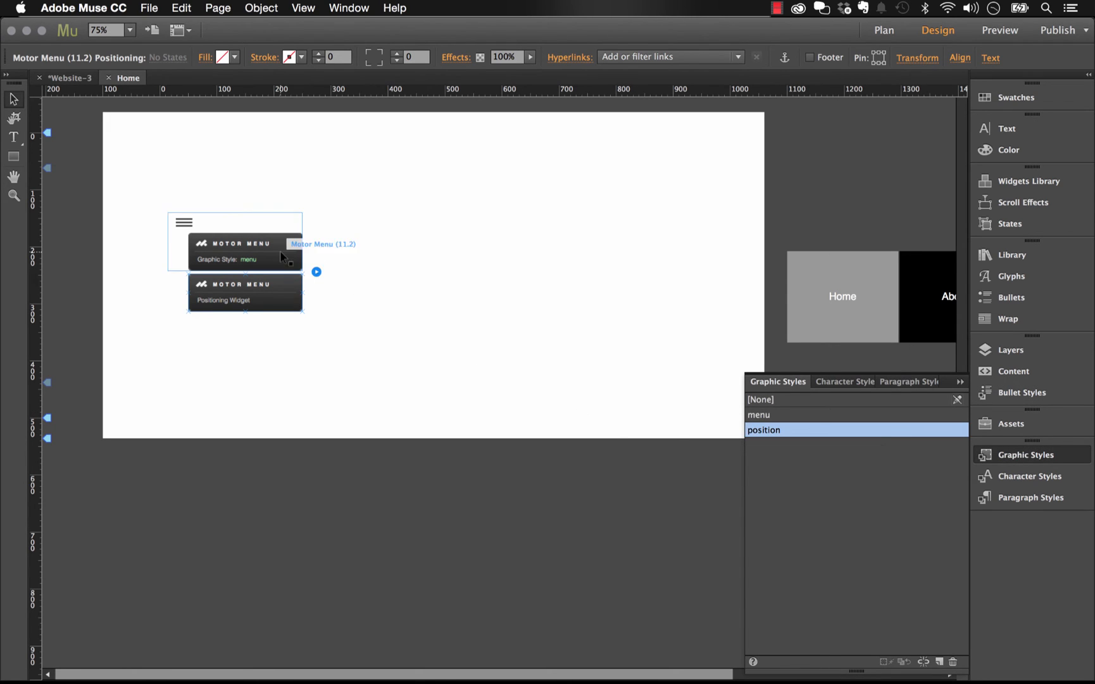
click(317, 210)
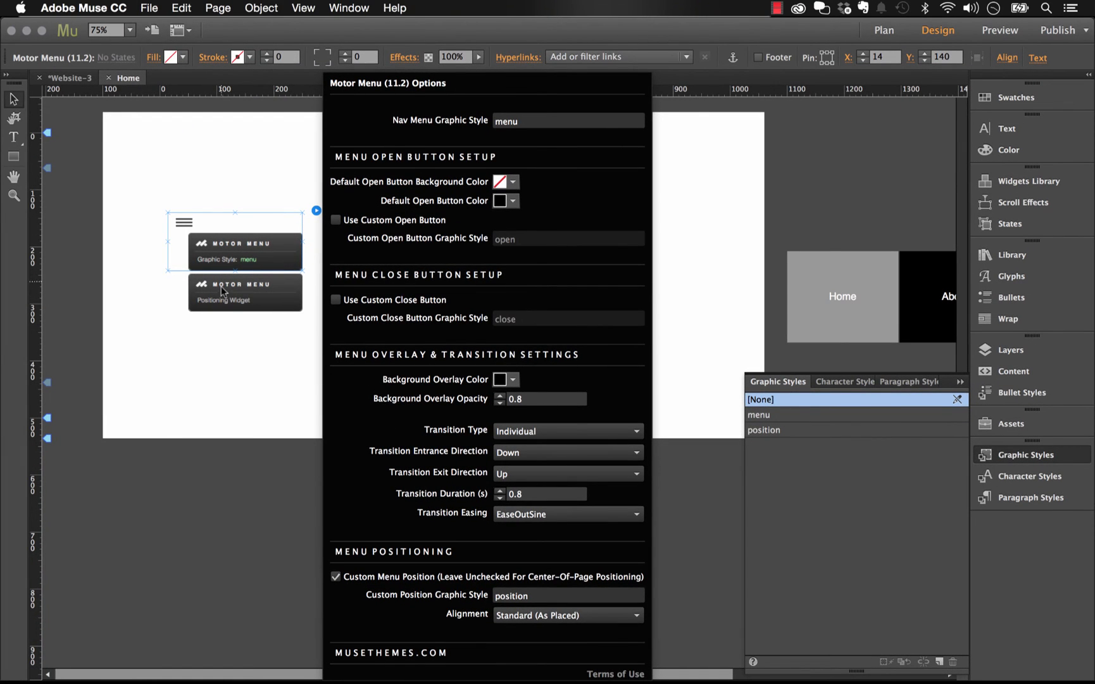
click(539, 615)
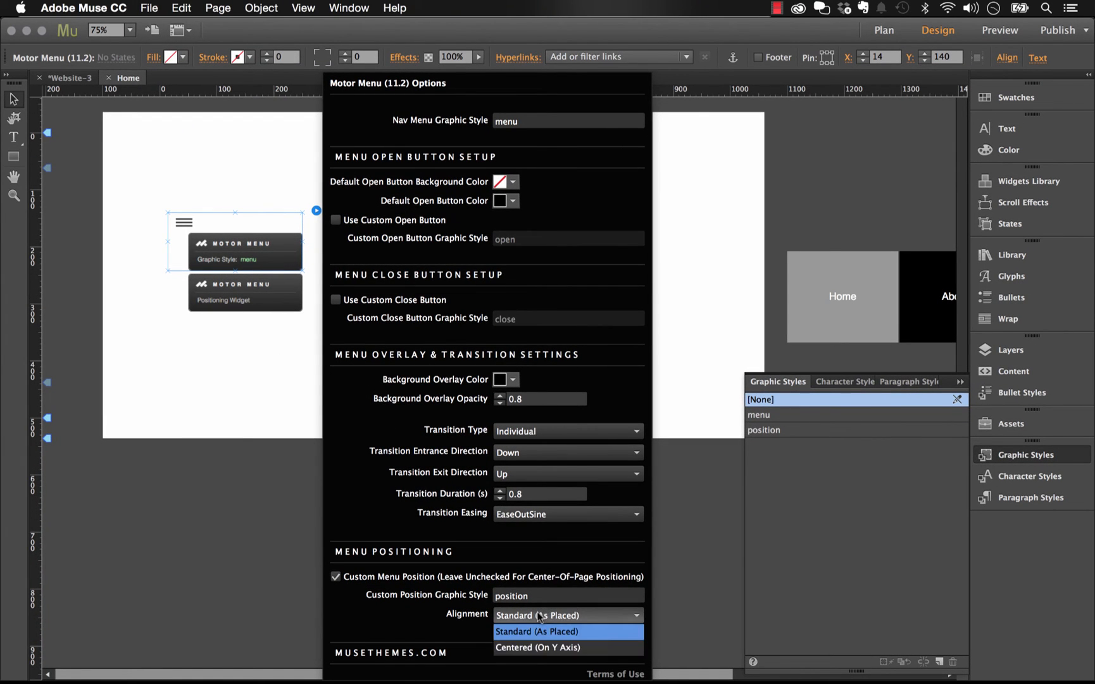
click(532, 646)
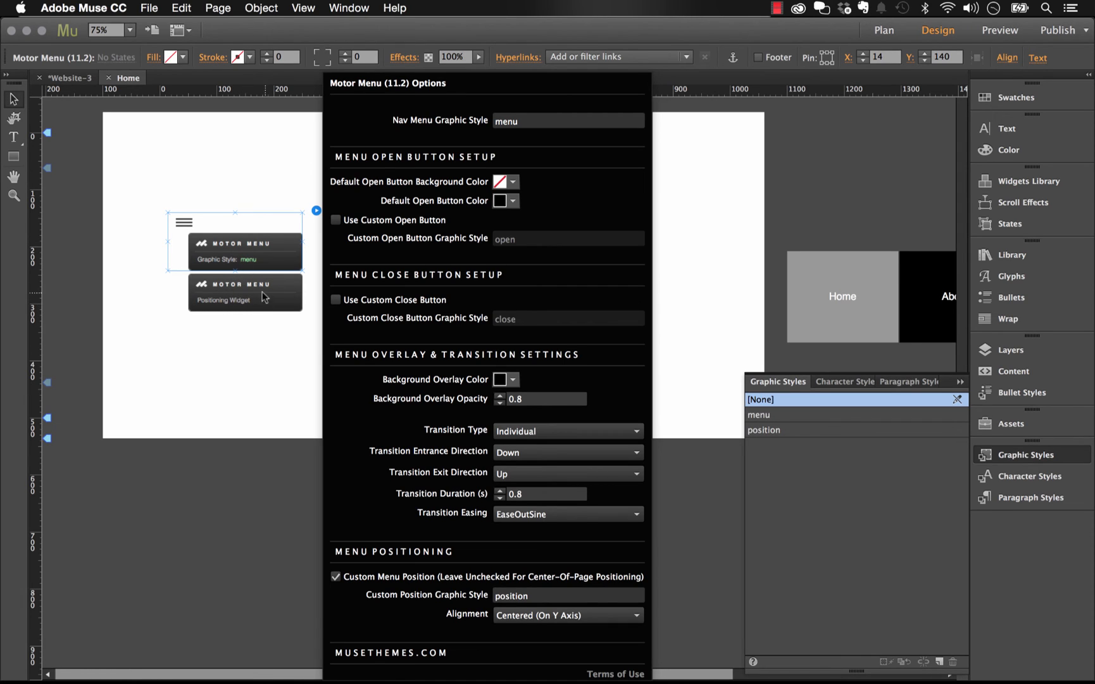
click(530, 615)
click(528, 632)
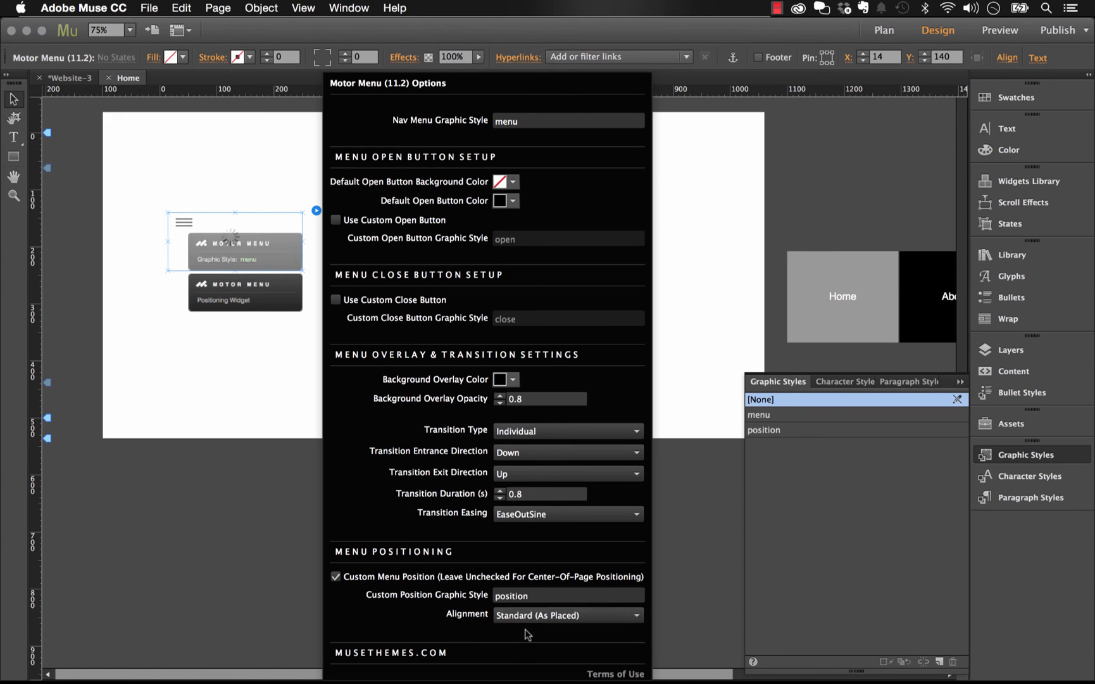
key(Escape)
Move the Positioning Widget to the upper-right area of the page.
click(226, 290)
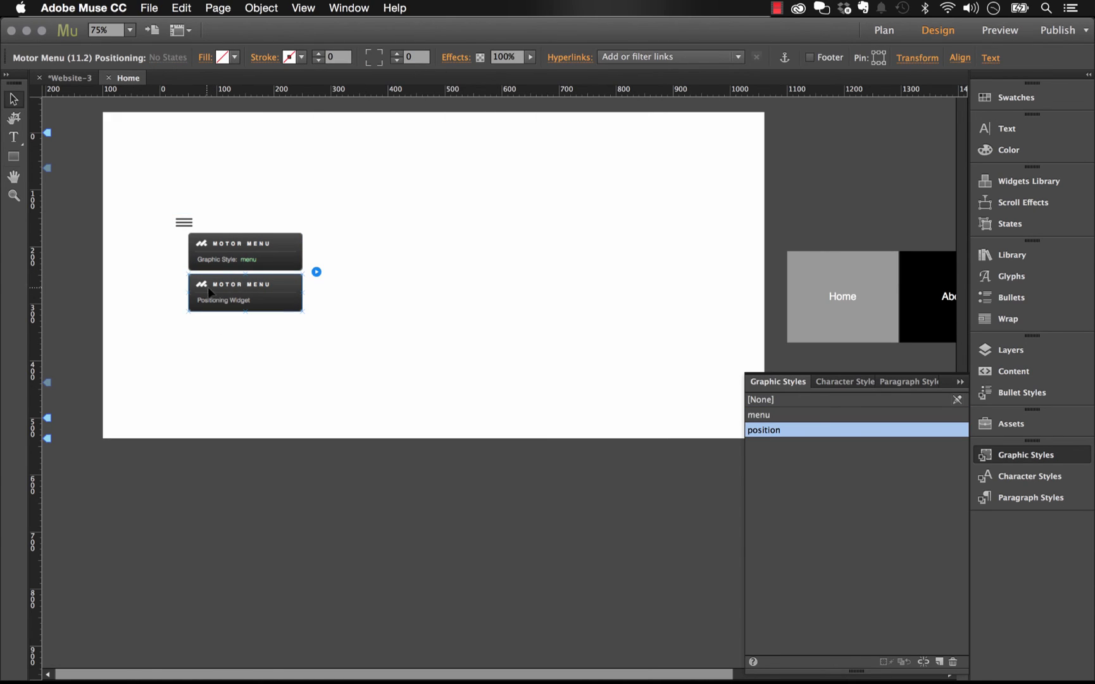
drag(211, 290, 602, 163)
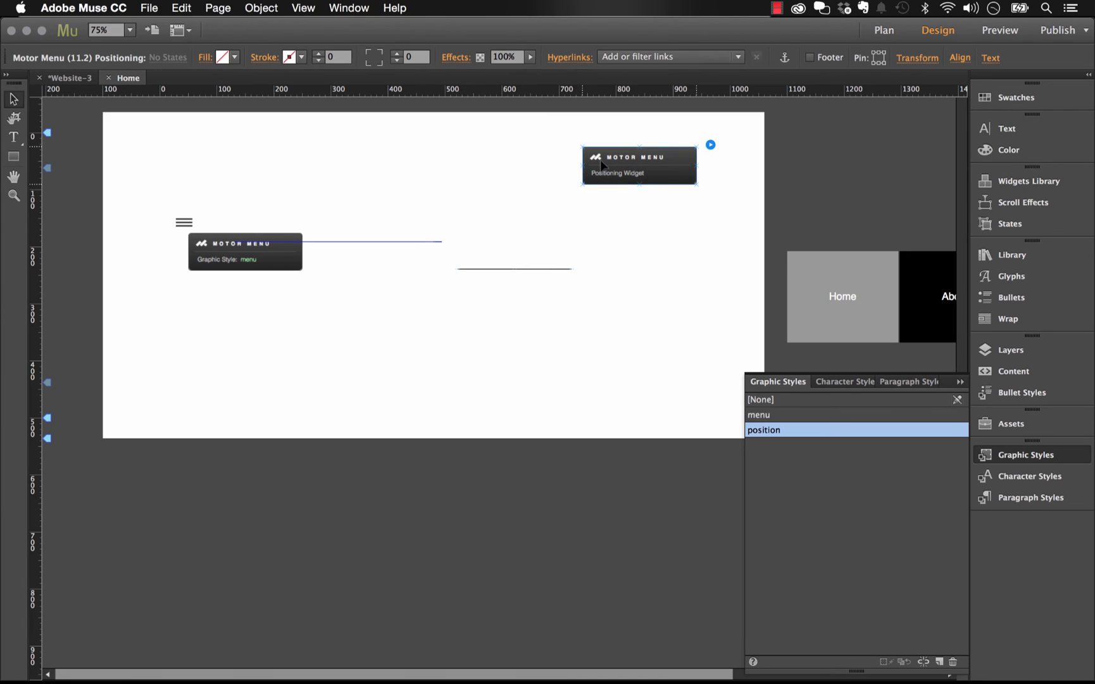
click(506, 160)
Preview the page in Chrome and open and close the menu to check its placement.
click(149, 7)
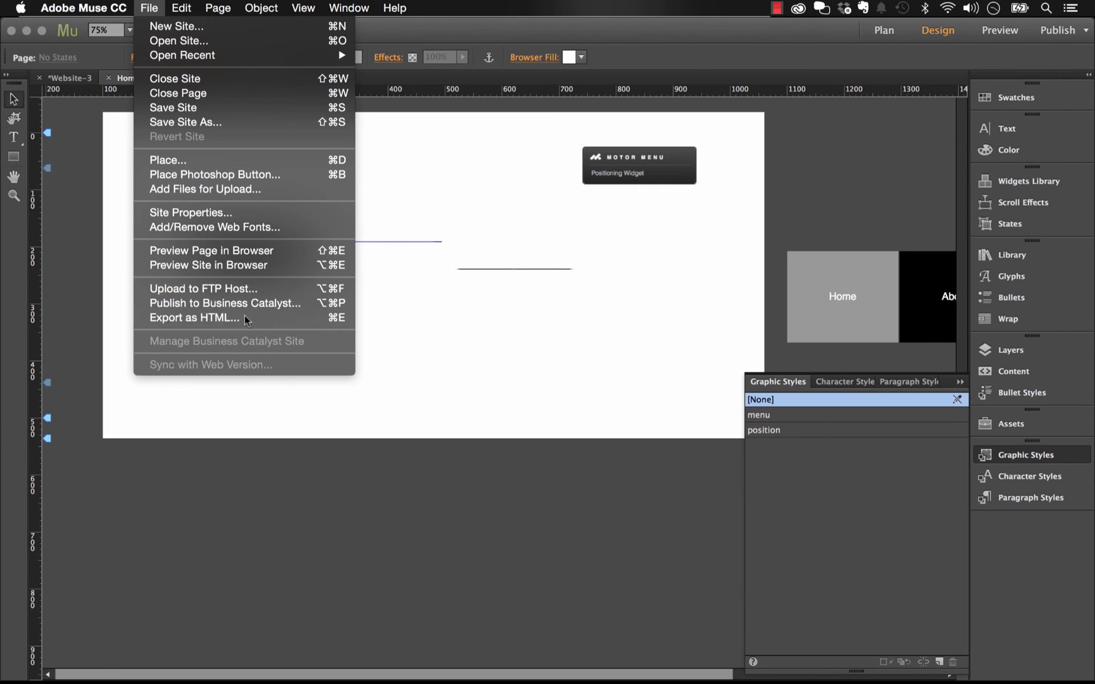
click(252, 249)
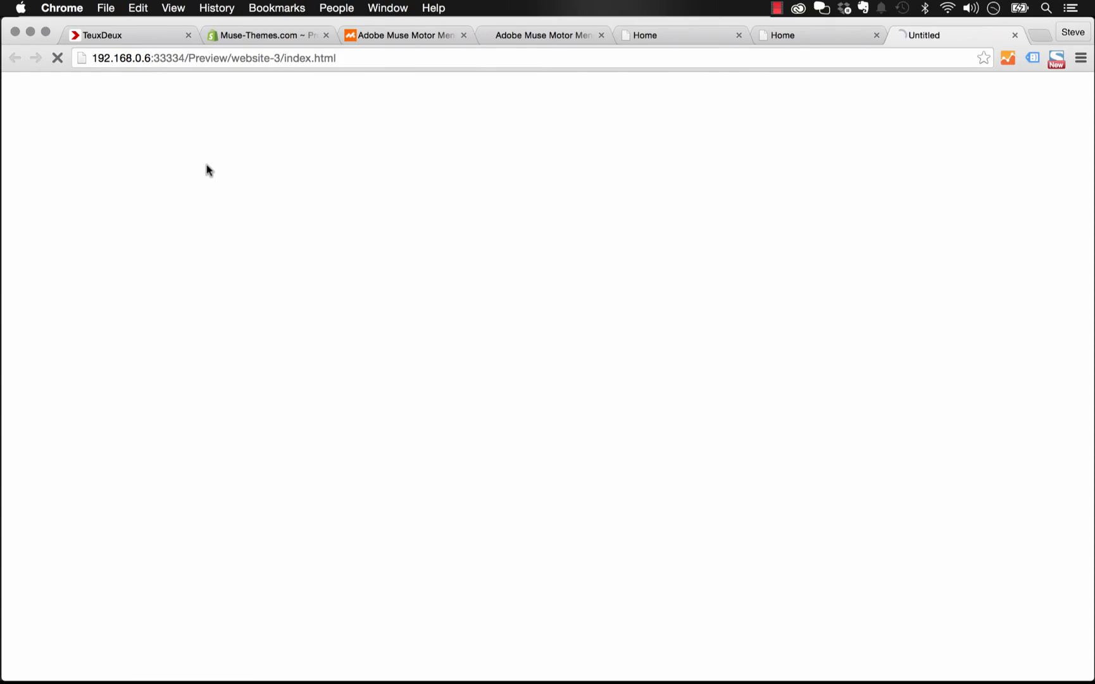
click(220, 223)
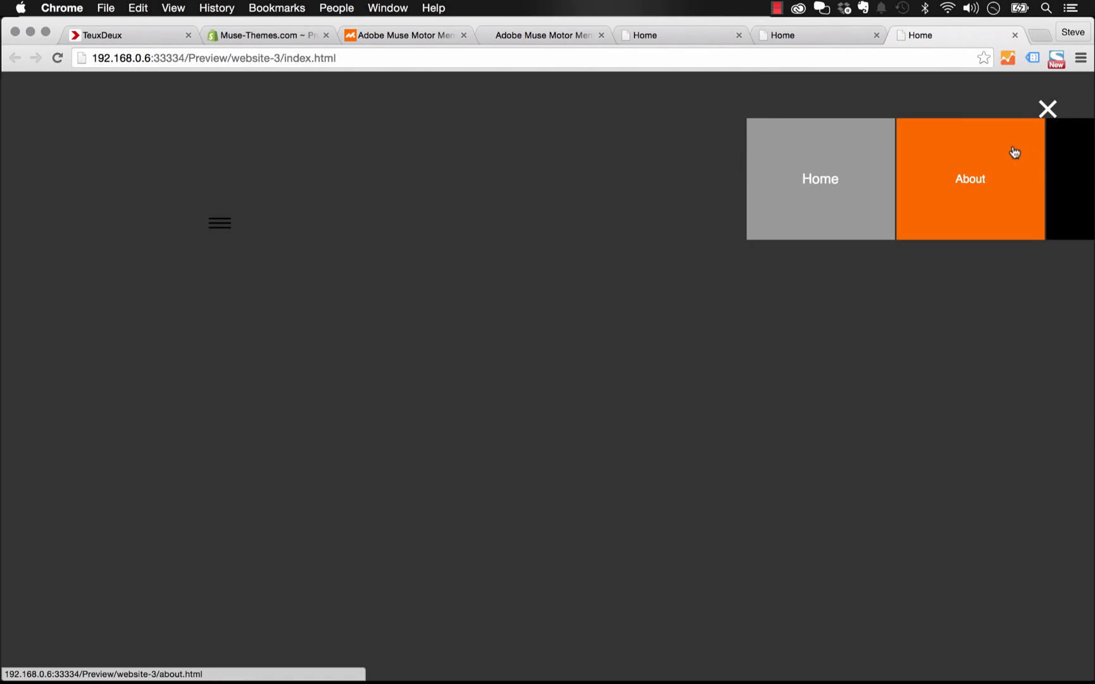
click(1047, 109)
Return to Adobe Muse and move the Positioning Widget left to near the page's top centre.
click(296, 659)
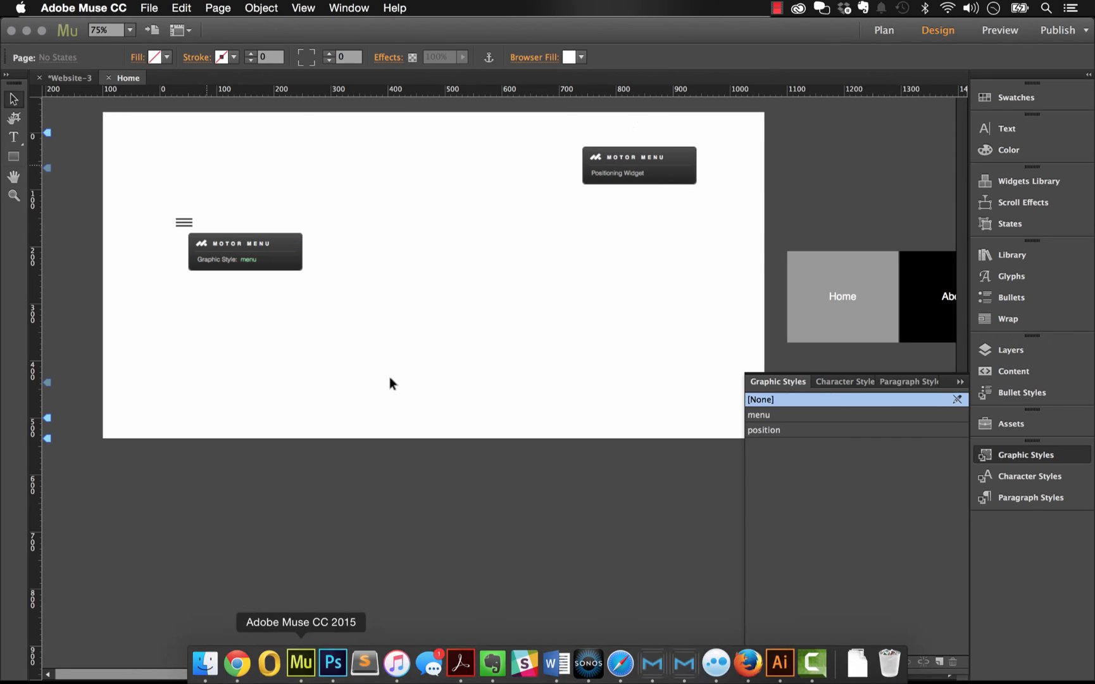
click(671, 155)
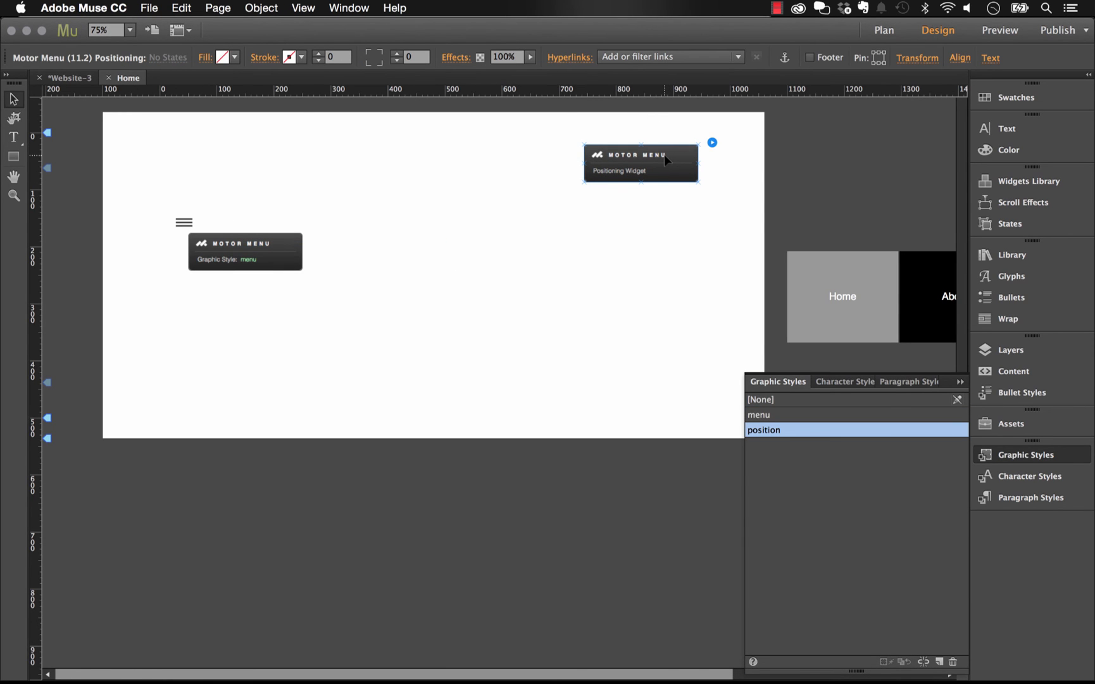
drag(680, 153, 529, 153)
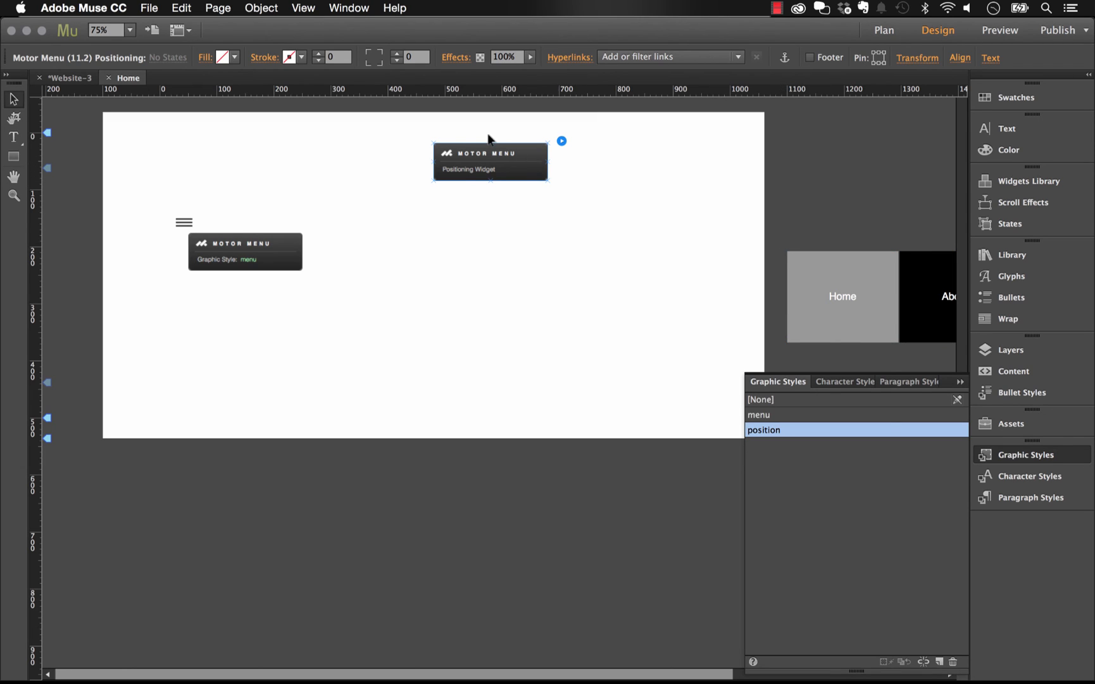
drag(494, 164, 479, 159)
click(344, 109)
Preview the page in Chrome again and open the menu to check the widget's new placement.
click(150, 8)
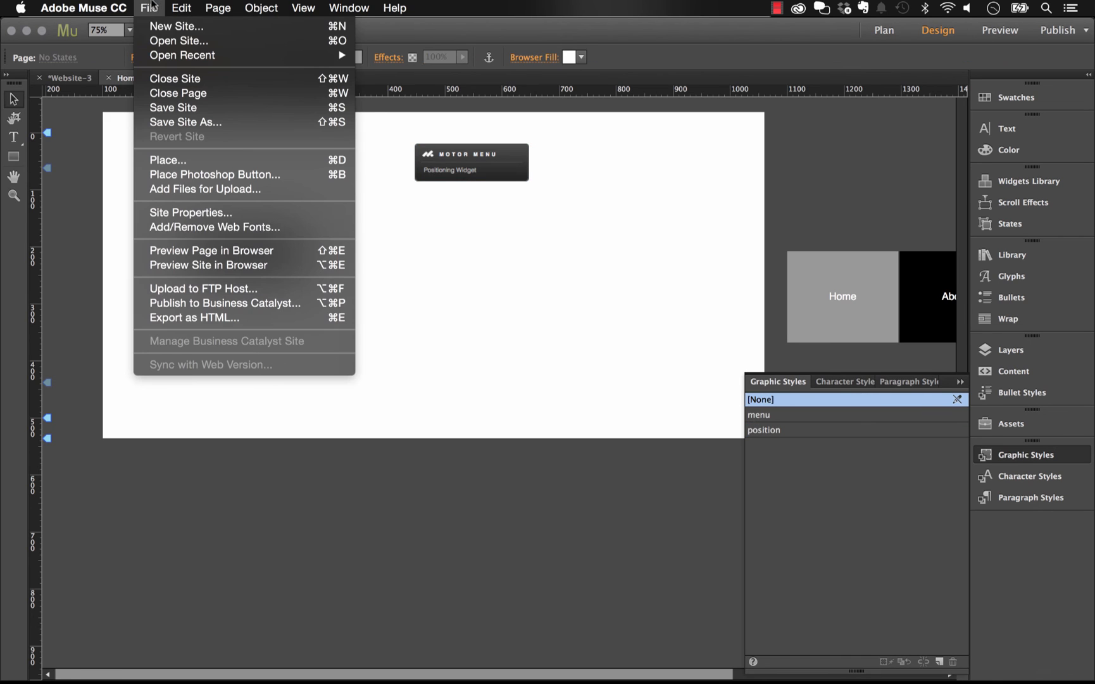
click(222, 252)
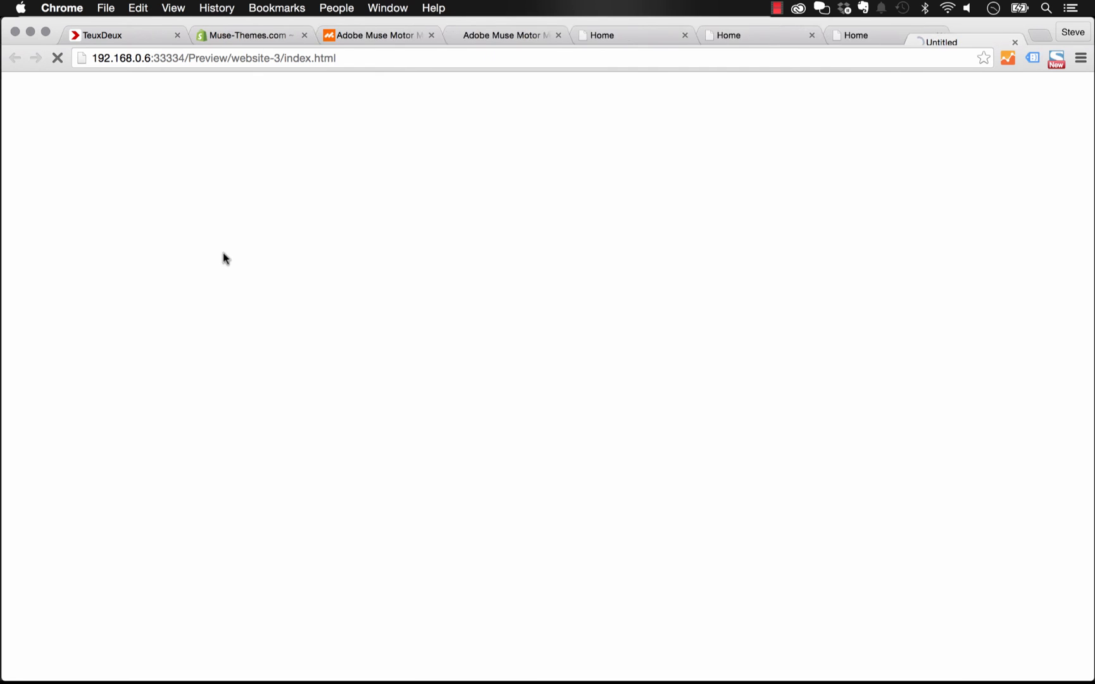
click(224, 222)
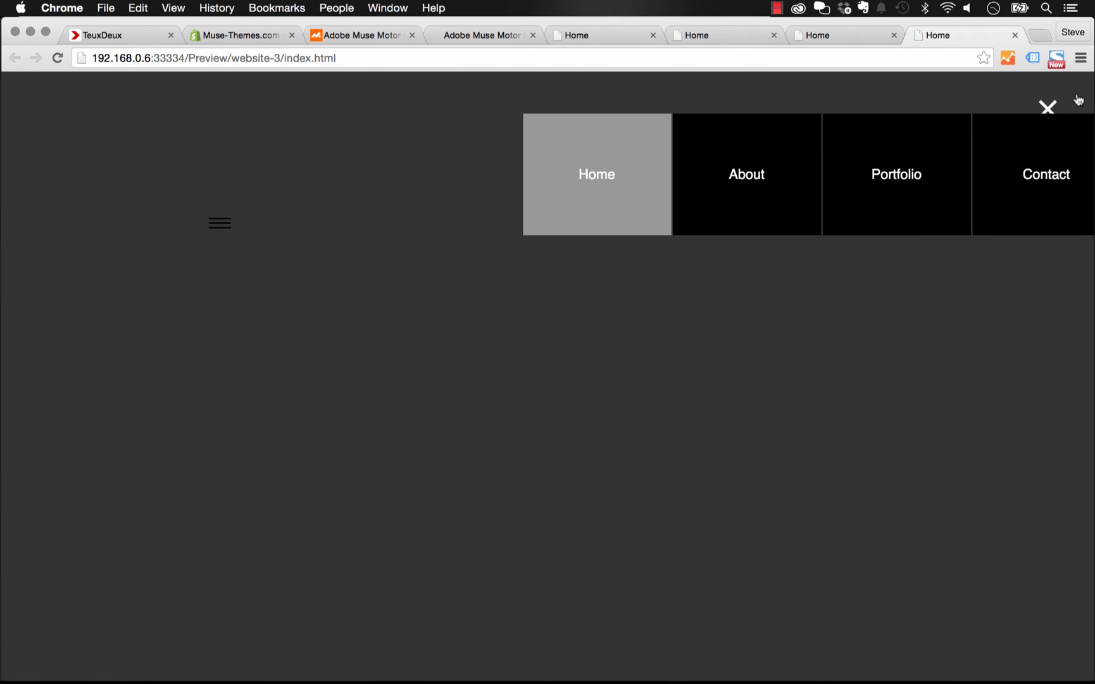
Close the previewed menu, return to Adobe Muse and set the Motor Menu's custom position alignment to Centered (On Y Axis).
click(1048, 107)
click(294, 660)
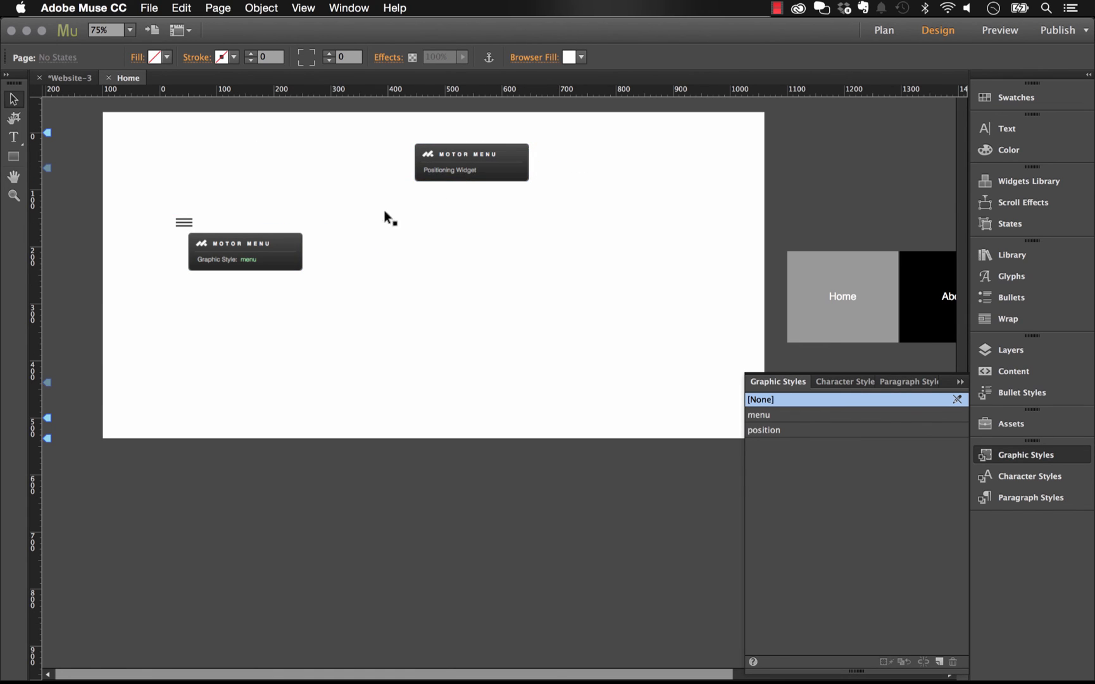
click(291, 226)
click(317, 210)
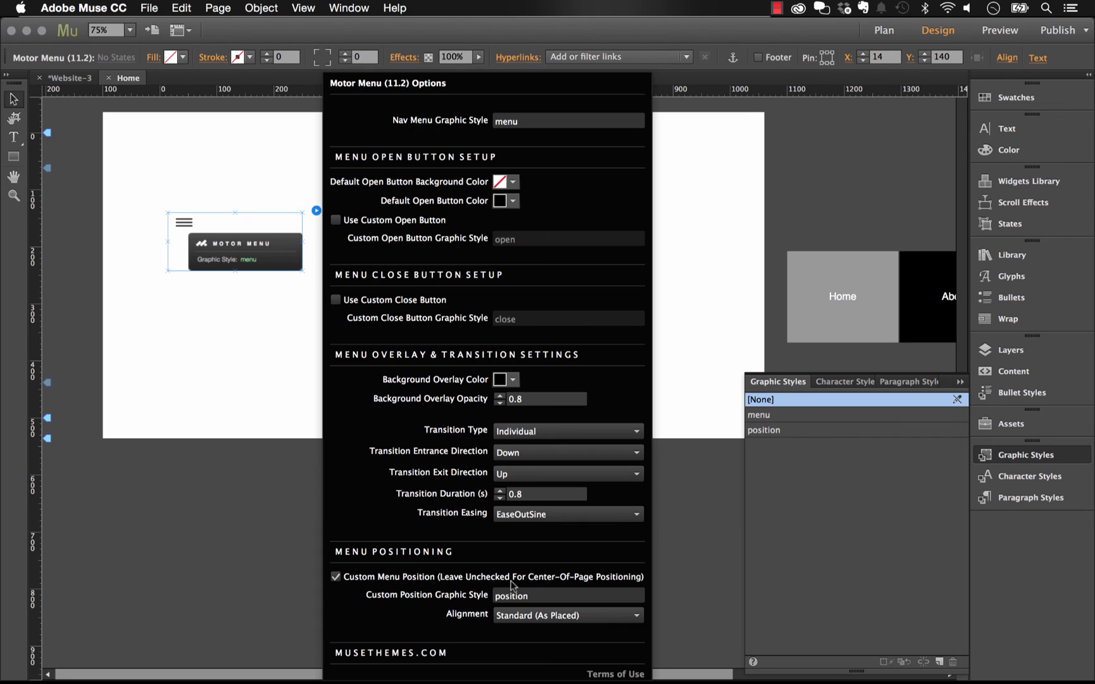
click(526, 615)
click(523, 647)
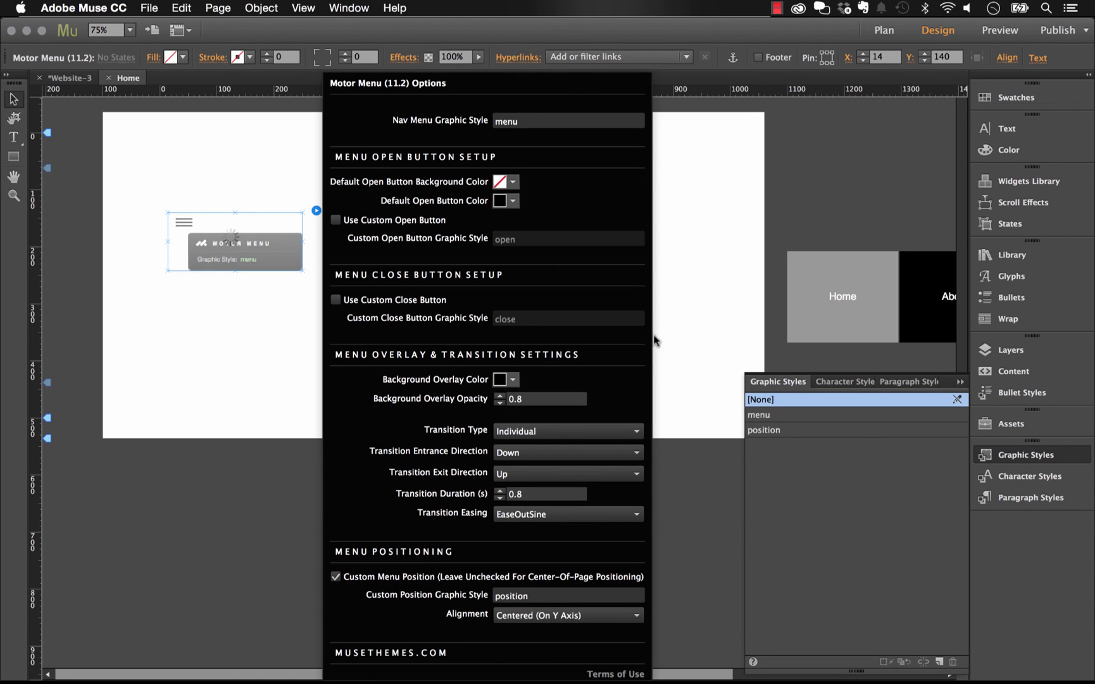
click(693, 232)
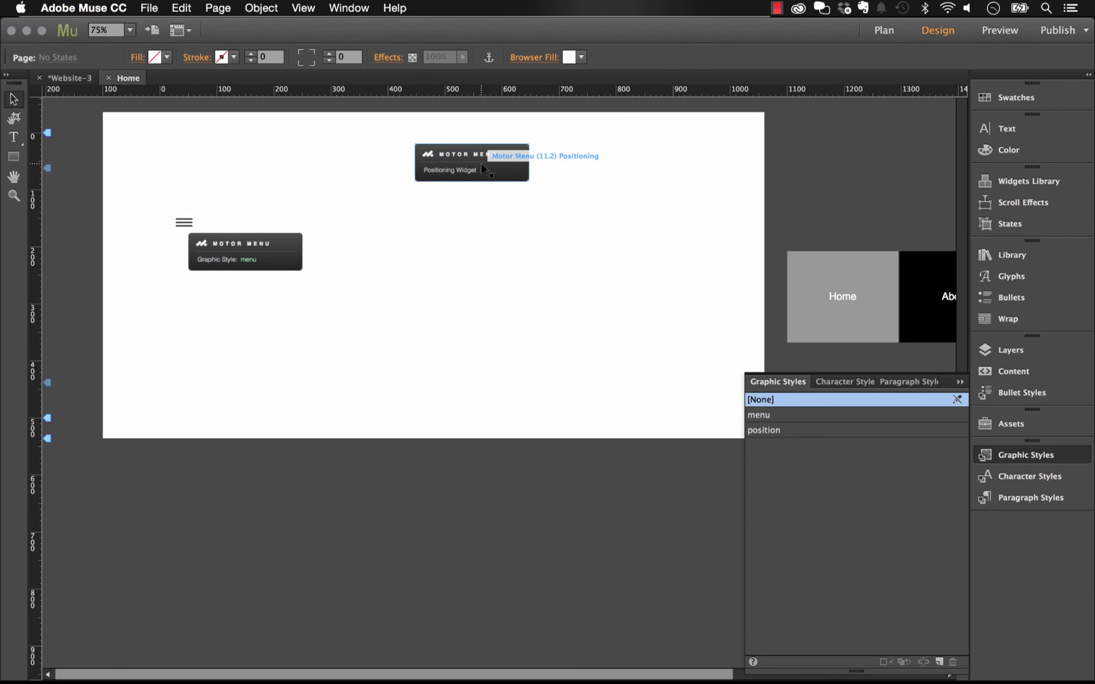
Preview the page in Chrome and open the menu to check its centred alignment.
click(149, 7)
click(222, 250)
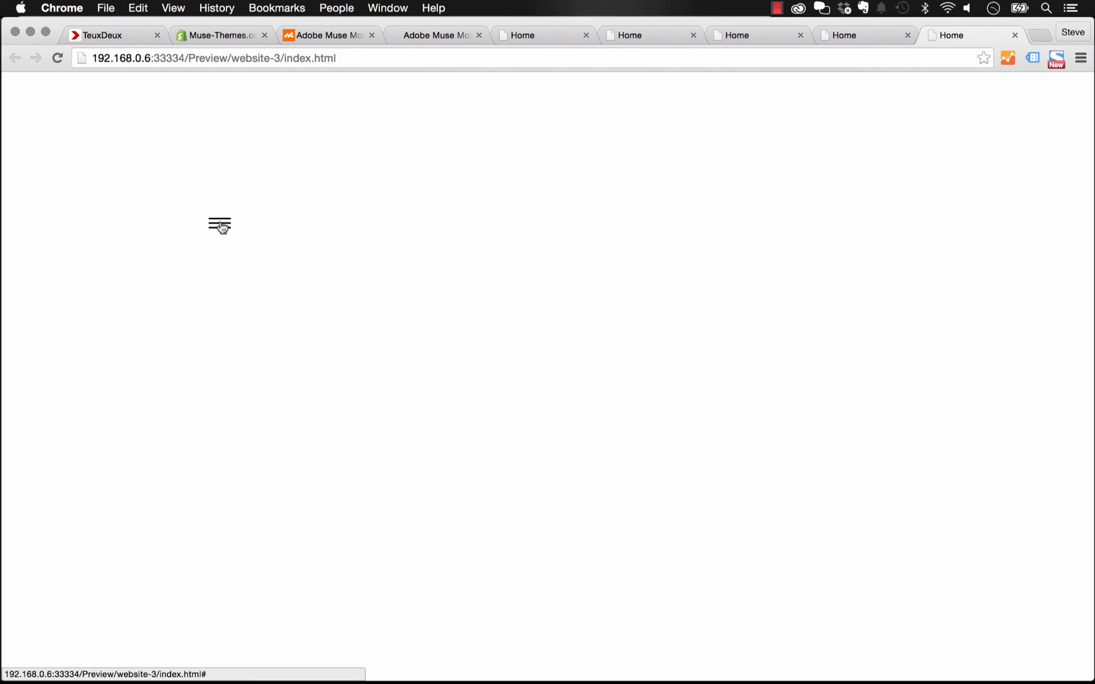
click(221, 225)
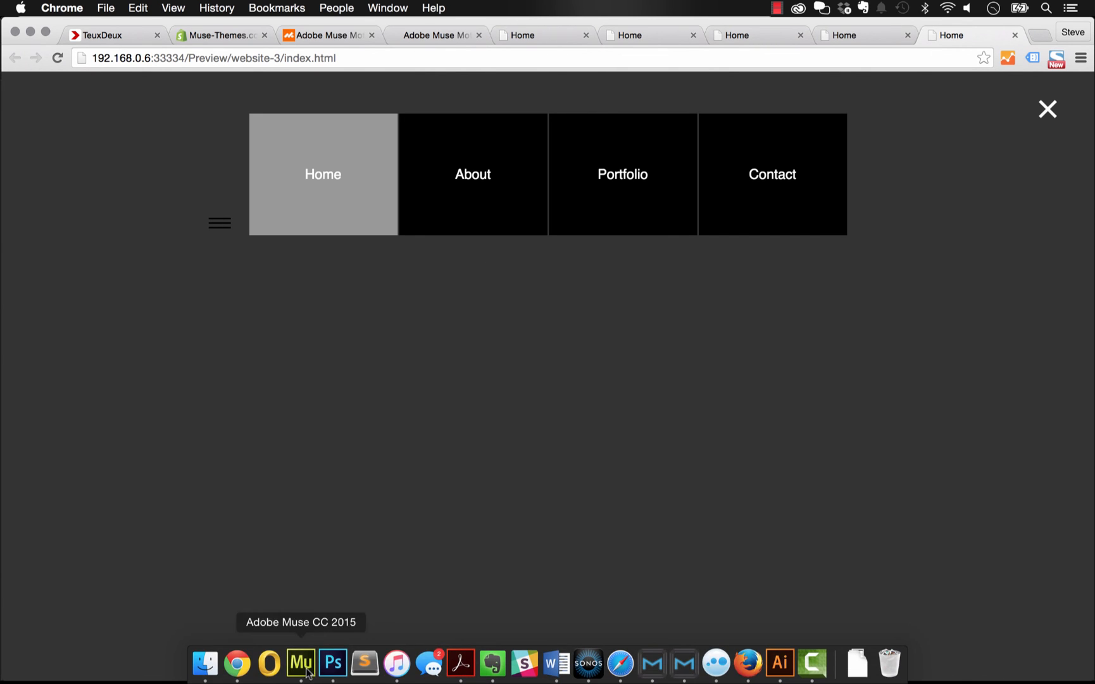
Return to Adobe Muse and set the Motor Menu's custom position alignment back to Standard (As Placed).
click(302, 663)
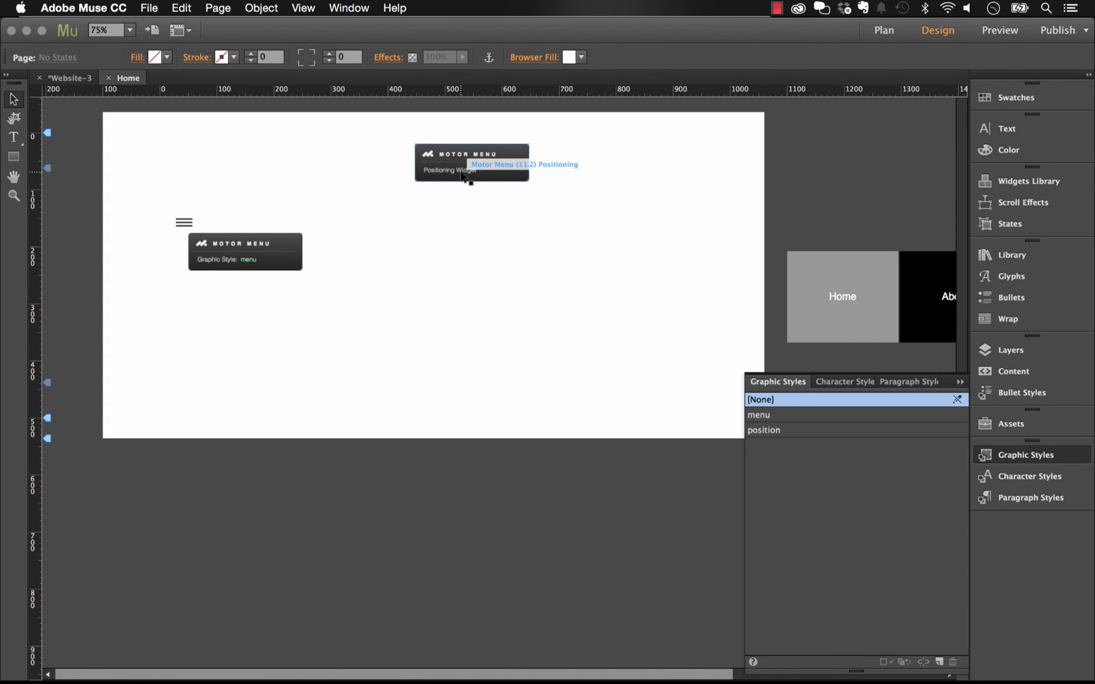
click(241, 247)
click(241, 247)
click(316, 211)
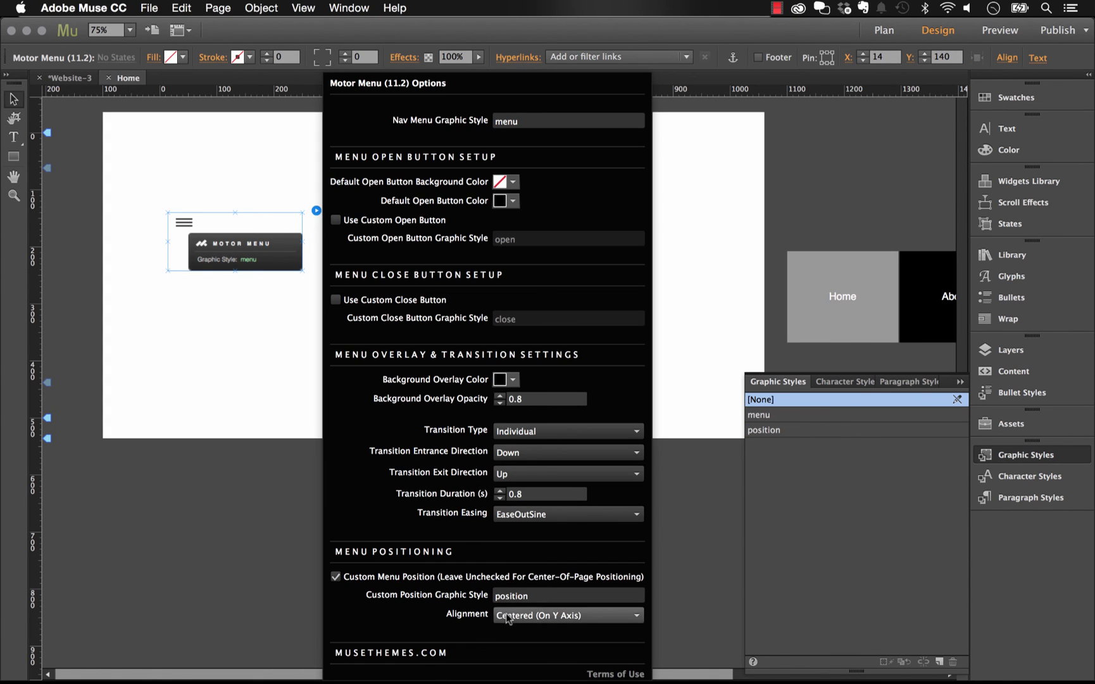
click(511, 616)
click(521, 632)
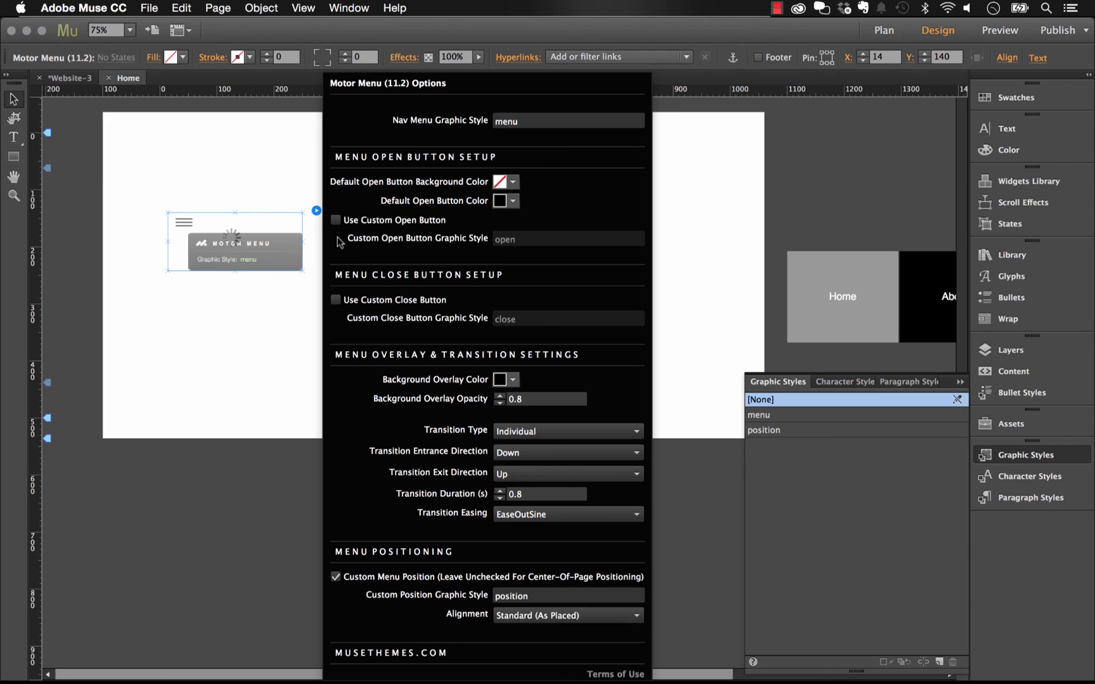
click(261, 160)
Move the Positioning Widget below the Motor Menu widget and bring the horizontal menu onto the upper part of the page.
drag(500, 152, 245, 327)
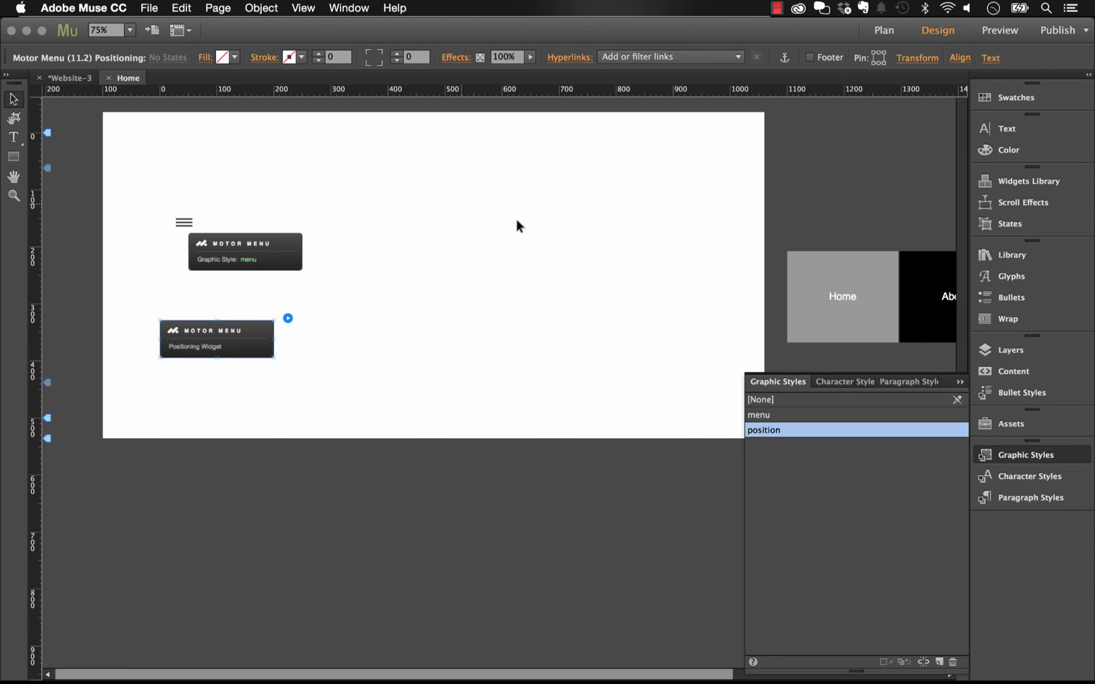
drag(865, 282, 275, 180)
Add a new page after Contact in the site plan and name it Gallery.
click(68, 81)
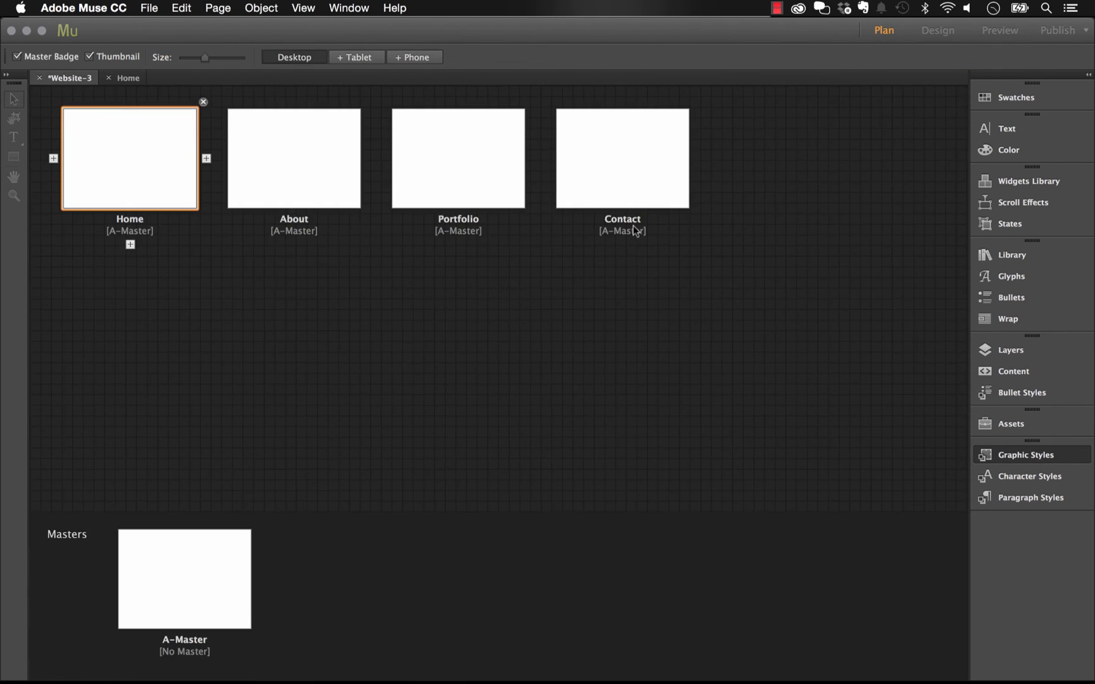
click(699, 158)
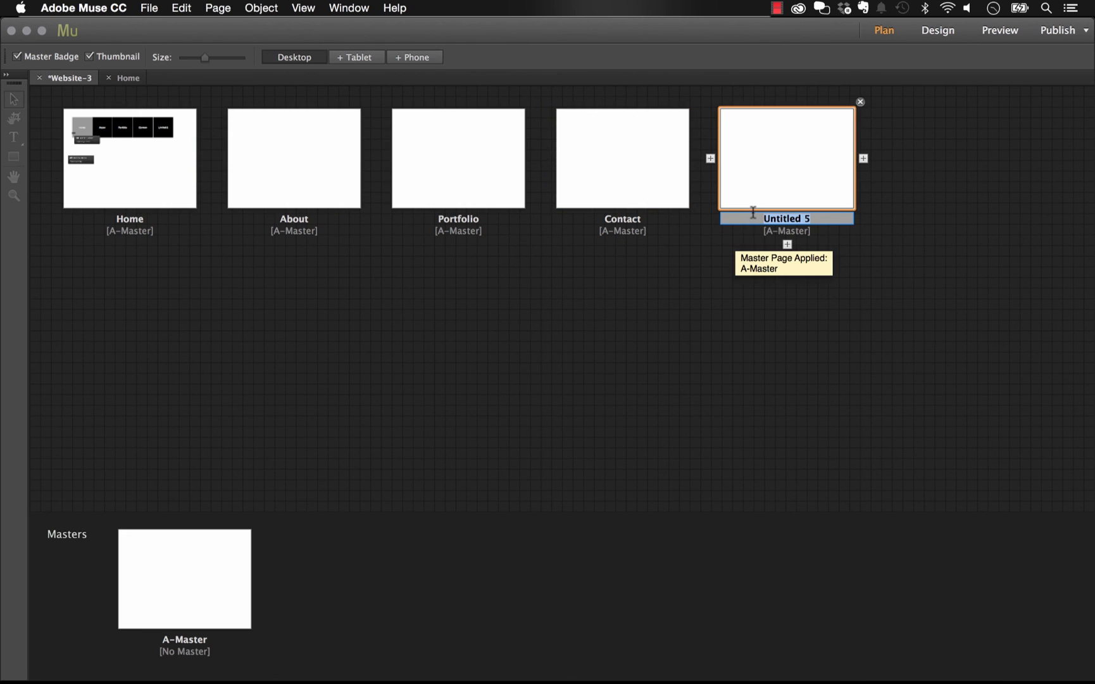
text(Gallery)
key(Return)
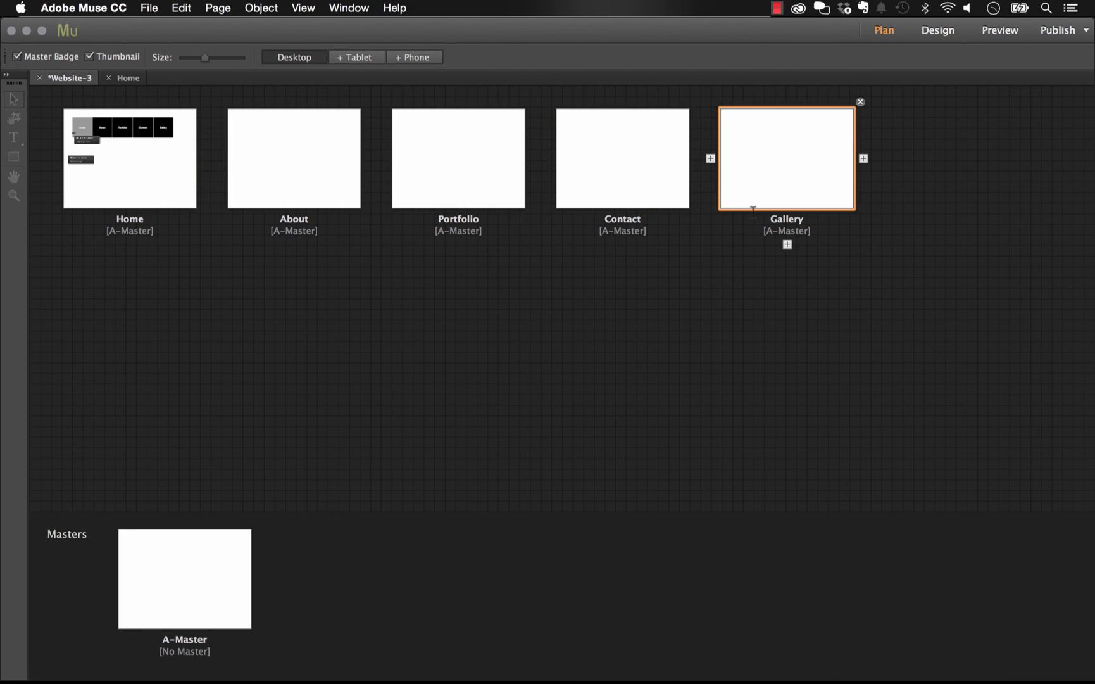
Reopen the Home page and move the horizontal menu down below the widgets, to about X 80, Y 512.
double_click(147, 179)
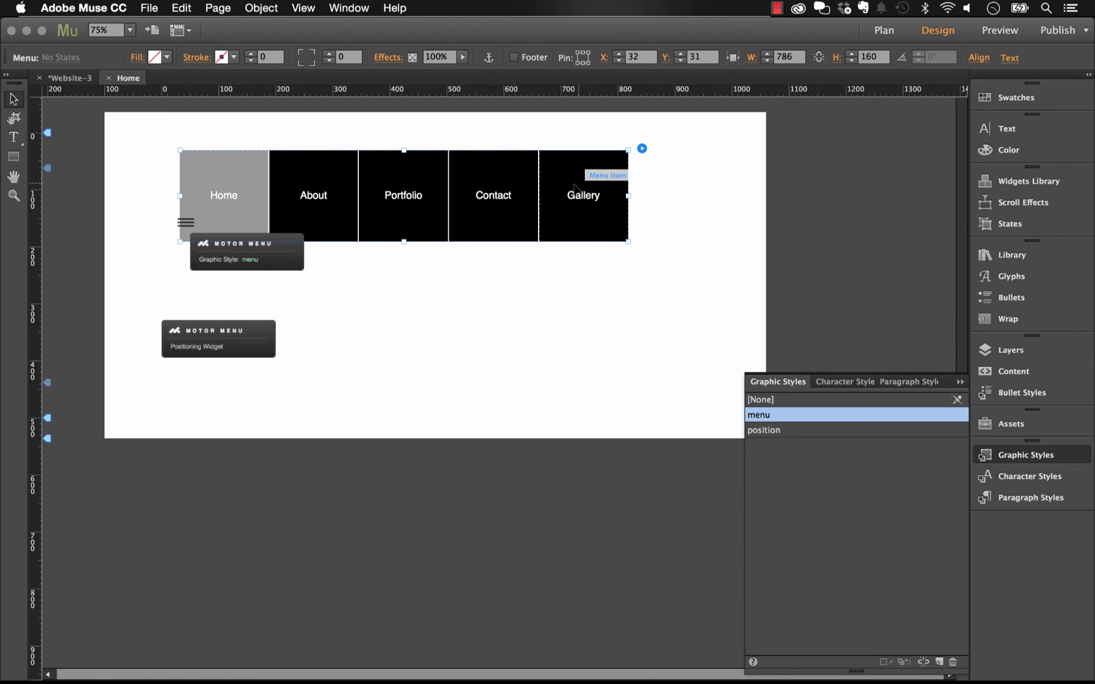
drag(554, 194, 594, 445)
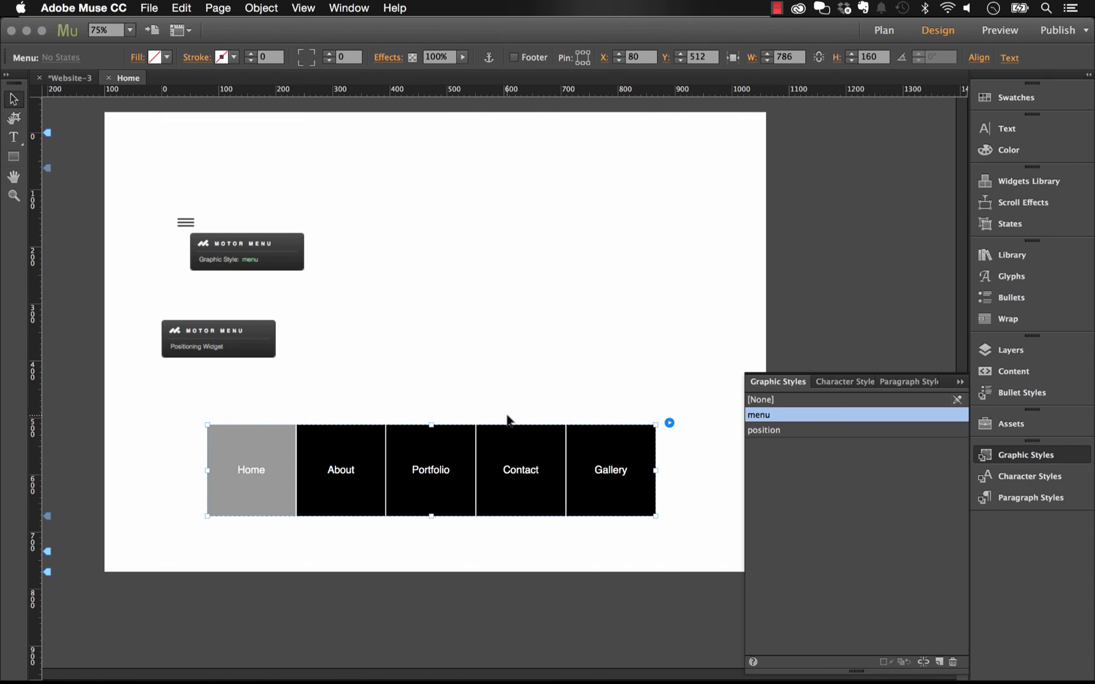